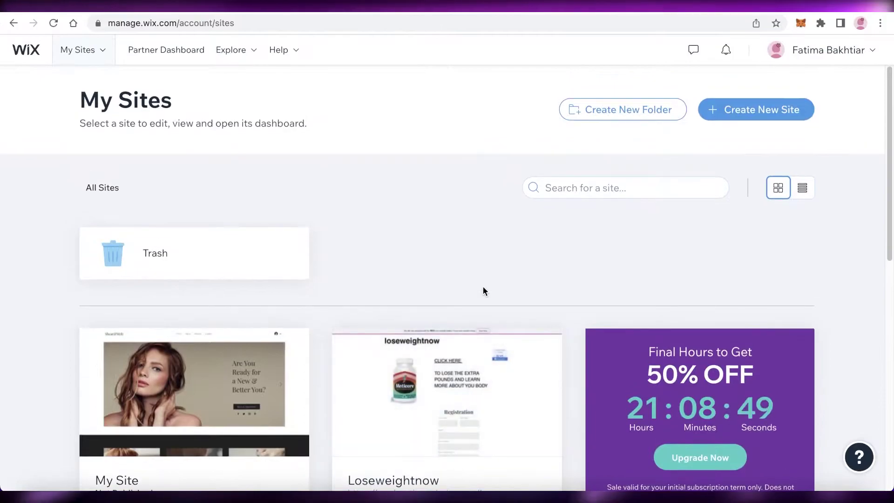
Start creating a new site from the My Sites page and choose Wix as the platform
{"action": "scroll", "coordinate": [483, 288], "scroll_direction": "down", "scroll_amount": 3}
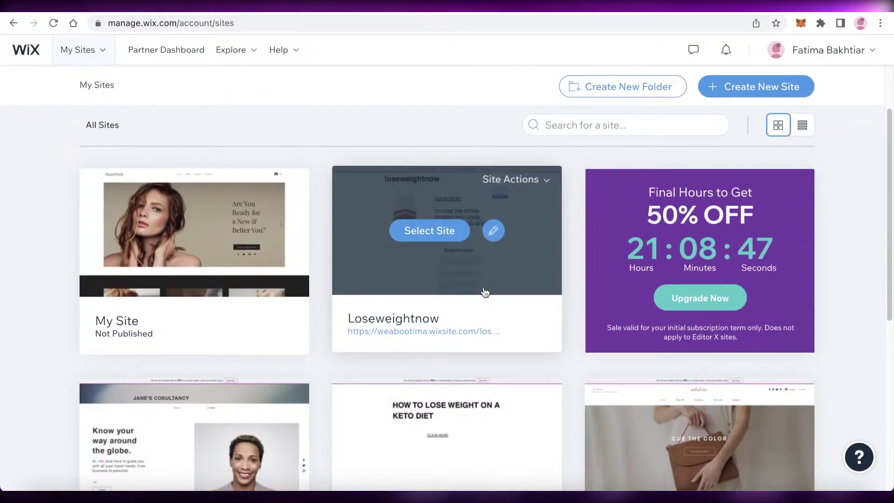
{"action": "scroll", "coordinate": [489, 300], "scroll_direction": "up", "scroll_amount": 3}
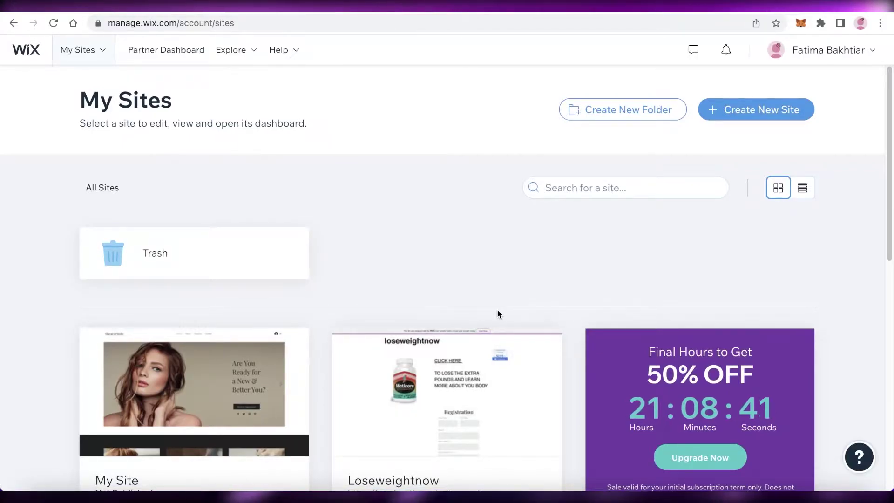
{"action": "scroll", "coordinate": [498, 311], "scroll_direction": "down", "scroll_amount": 10}
{"action": "scroll", "coordinate": [498, 311], "scroll_direction": "up", "scroll_amount": 10}
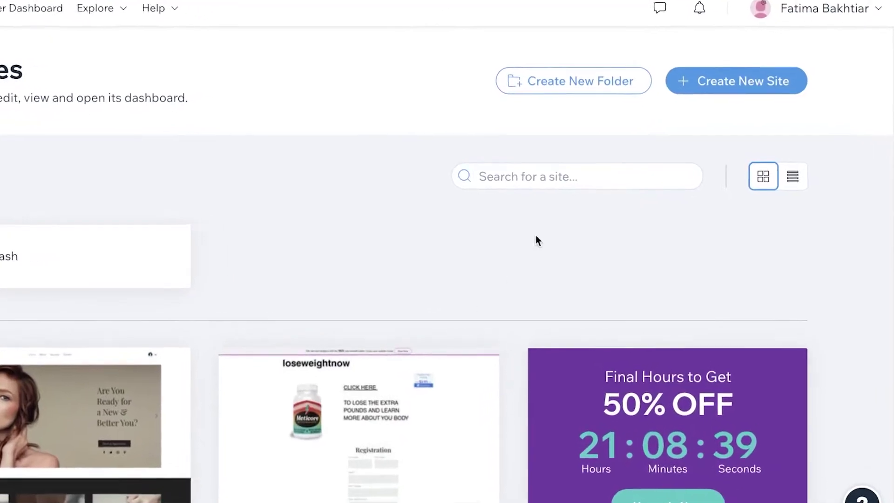
{"action": "left_click", "coordinate": [699, 84]}
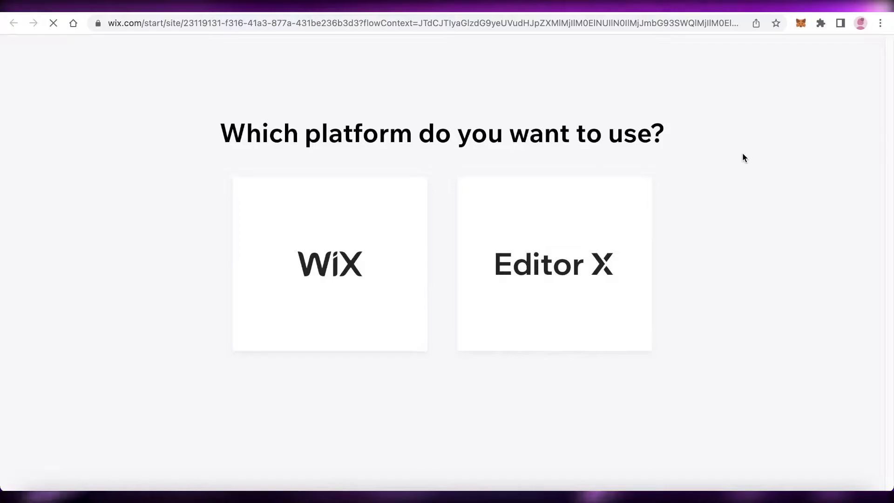
{"action": "left_click", "coordinate": [371, 266]}
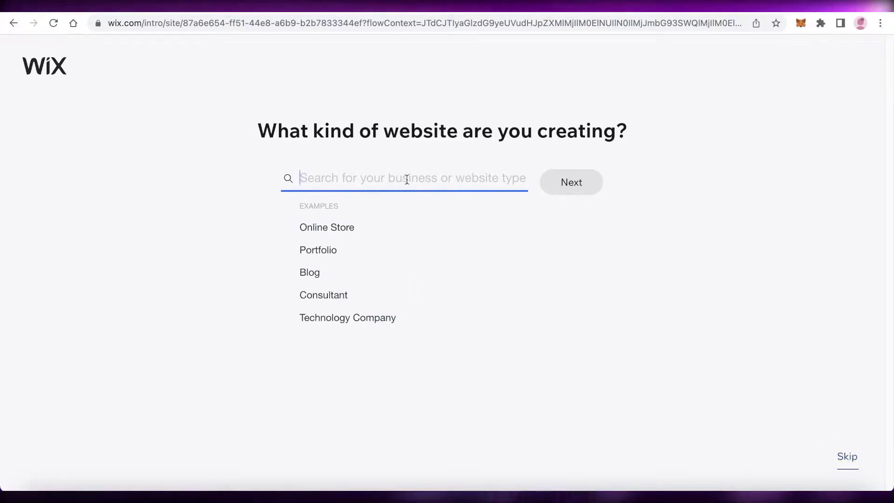
Set the kind of website to General Portfolio and continue
{"action": "type", "text": "por"}
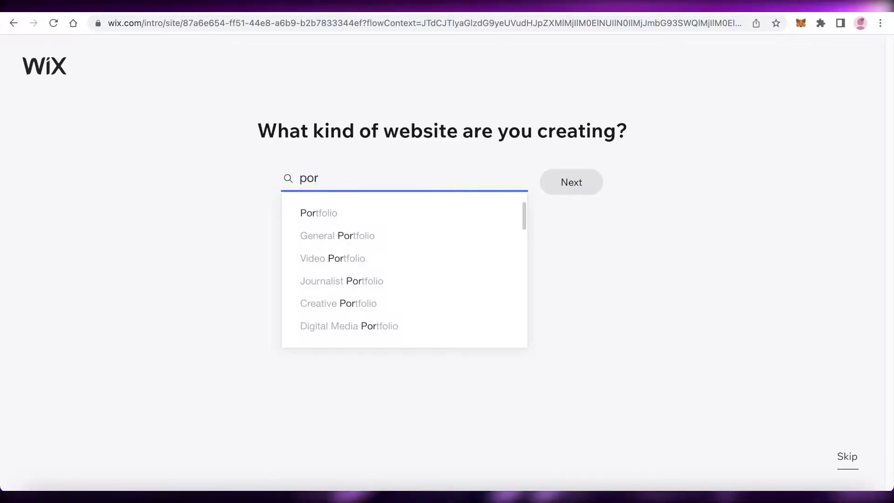
{"action": "left_click", "coordinate": [346, 235]}
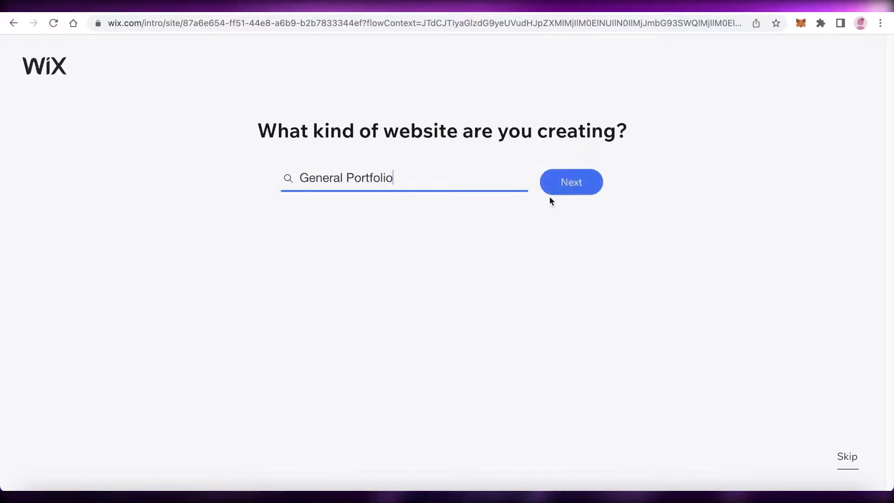
{"action": "left_click", "coordinate": [581, 184]}
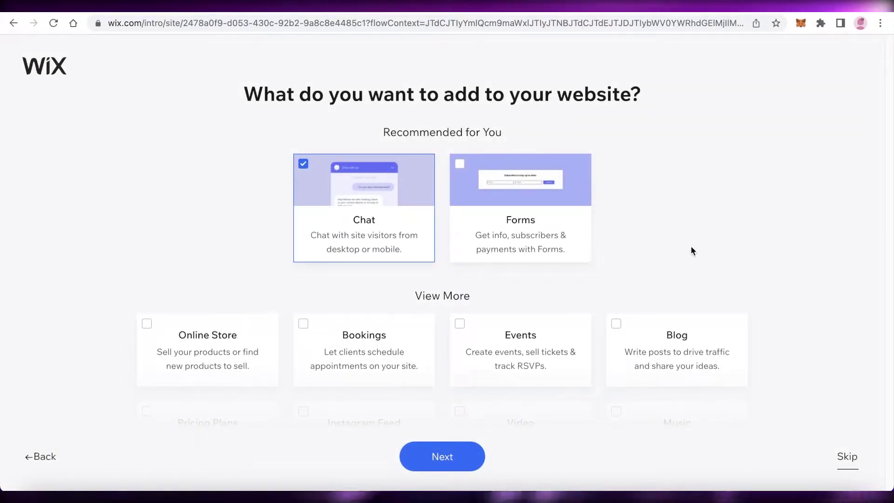
Skip the question about what to add to the website and answer "I've created a few" for previous website experience
{"action": "scroll", "coordinate": [689, 261], "scroll_direction": "down", "scroll_amount": 5}
{"action": "scroll", "coordinate": [675, 313], "scroll_direction": "up", "scroll_amount": 5}
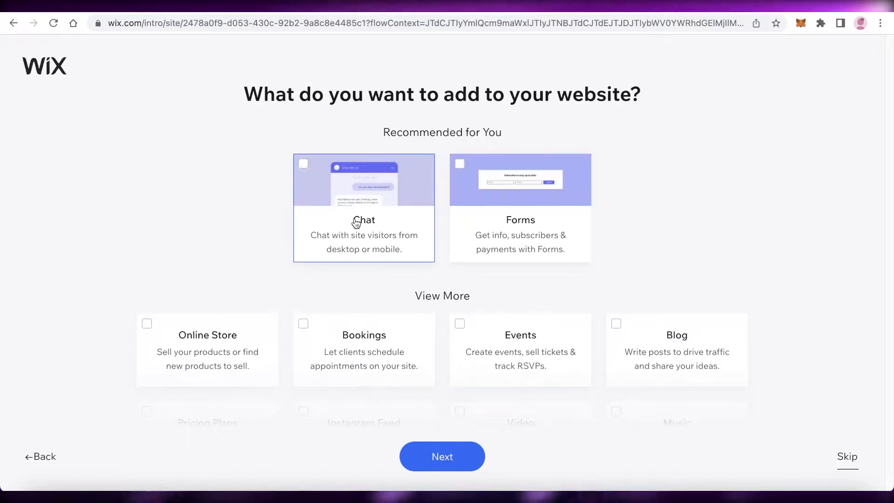
{"action": "left_click", "coordinate": [841, 463]}
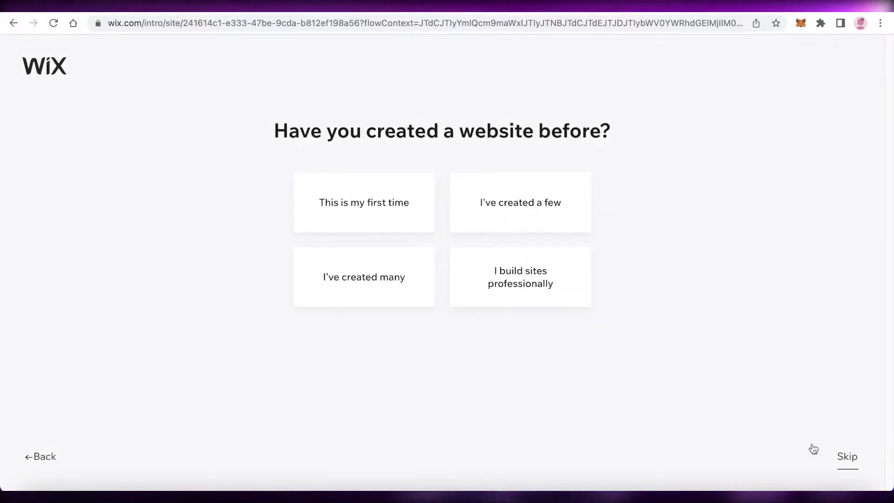
{"action": "left_click", "coordinate": [534, 221]}
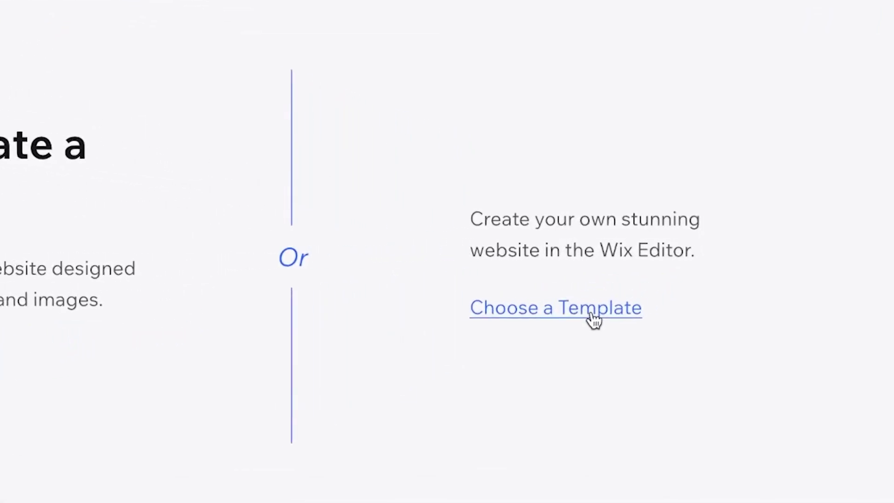
Choose to build the site from a template and look through the General Portfolio templates
{"action": "left_click", "coordinate": [584, 310]}
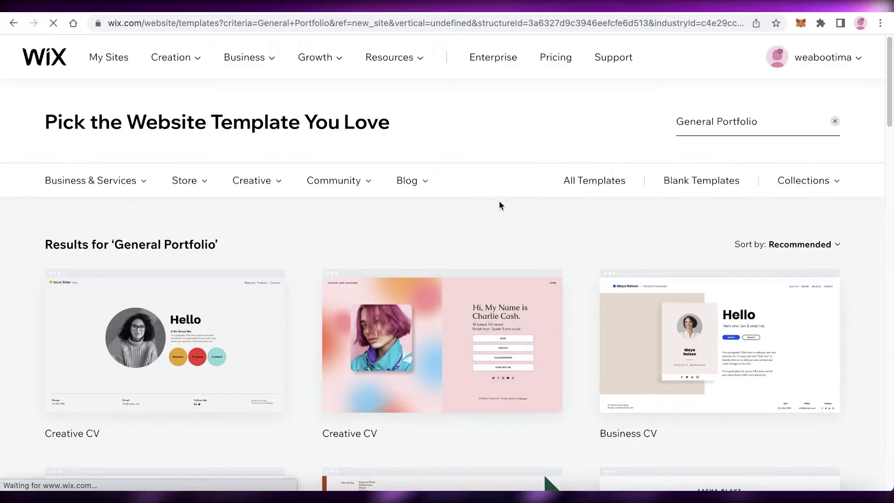
{"action": "scroll", "coordinate": [311, 228], "scroll_direction": "down", "scroll_amount": 3}
{"action": "scroll", "coordinate": [666, 213], "scroll_direction": "down", "scroll_amount": 20}
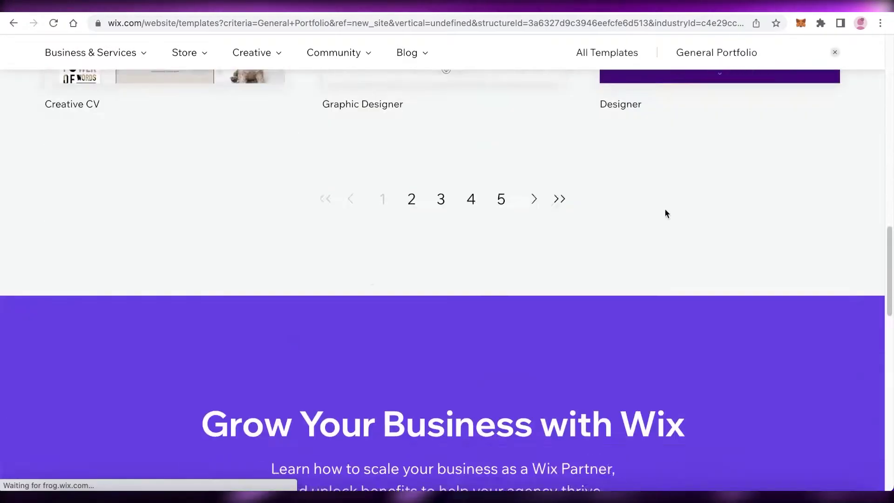
{"action": "scroll", "coordinate": [253, 195], "scroll_direction": "up", "scroll_amount": 15}
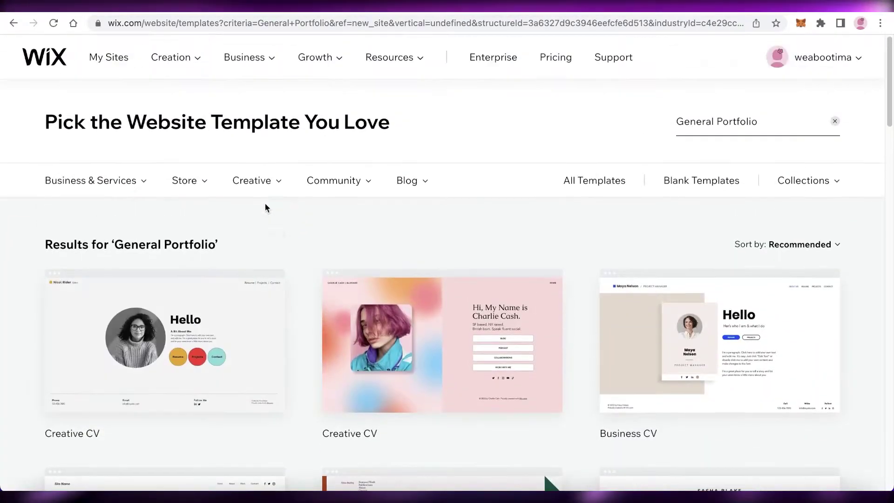
{"action": "scroll", "coordinate": [266, 204], "scroll_direction": "down", "scroll_amount": 10}
{"action": "scroll", "coordinate": [412, 291], "scroll_direction": "up", "scroll_amount": 10}
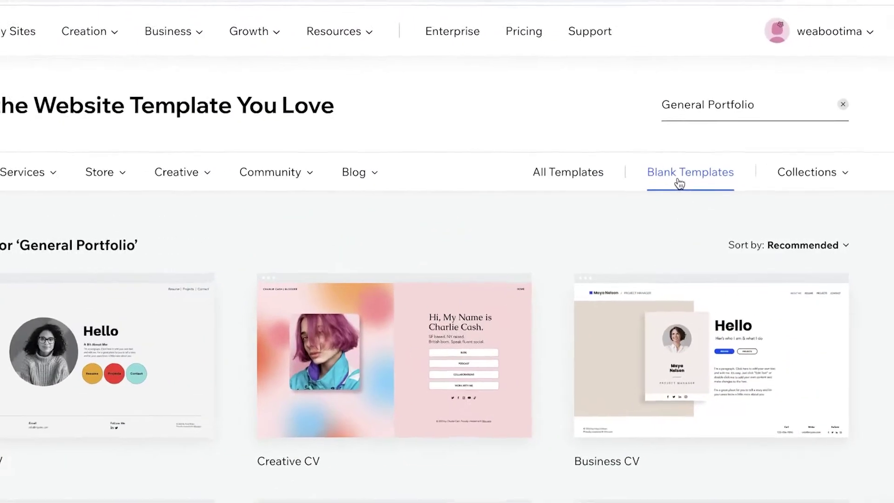
Open the Blank Templates and look through the available layouts
{"action": "left_click", "coordinate": [681, 179]}
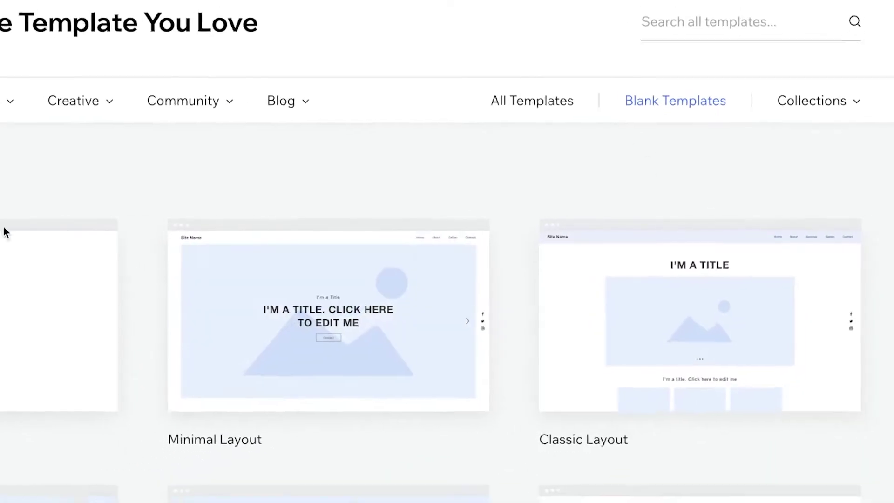
{"action": "scroll", "coordinate": [444, 244], "scroll_direction": "down", "scroll_amount": 8}
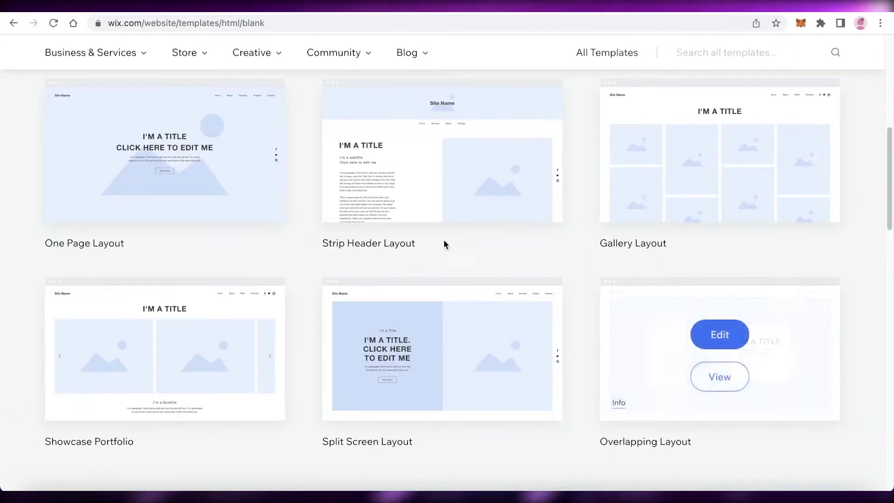
{"action": "scroll", "coordinate": [339, 290], "scroll_direction": "down", "scroll_amount": 1}
{"action": "scroll", "coordinate": [610, 298], "scroll_direction": "up", "scroll_amount": 9}
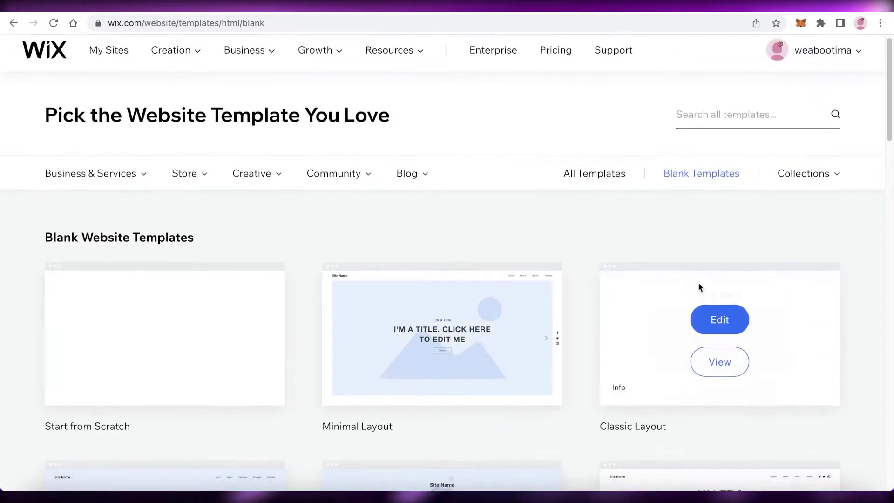
Switch to All Templates and look through the website designs
{"action": "left_click", "coordinate": [564, 182]}
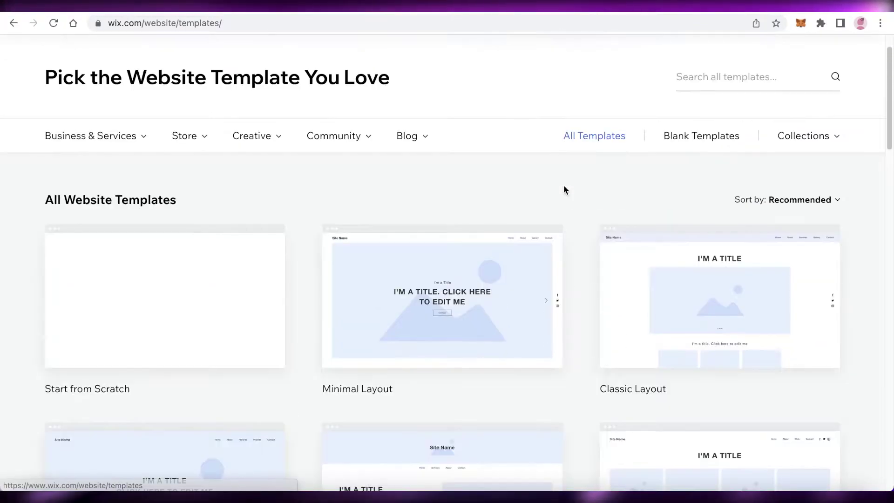
{"action": "scroll", "coordinate": [568, 181], "scroll_direction": "down", "scroll_amount": 3}
{"action": "scroll", "coordinate": [652, 168], "scroll_direction": "up", "scroll_amount": 4}
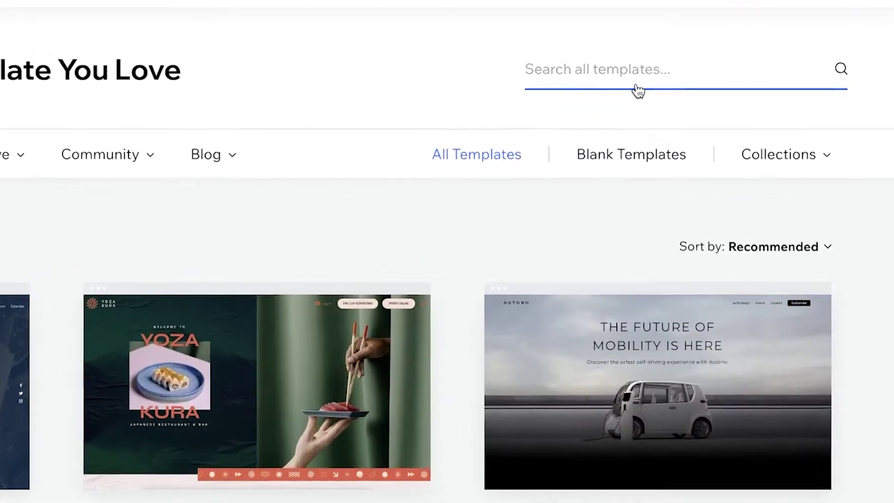
Search all templates for "port" and open the suggested Portfolio category
{"action": "left_click", "coordinate": [703, 135]}
{"action": "type", "text": "poty"}
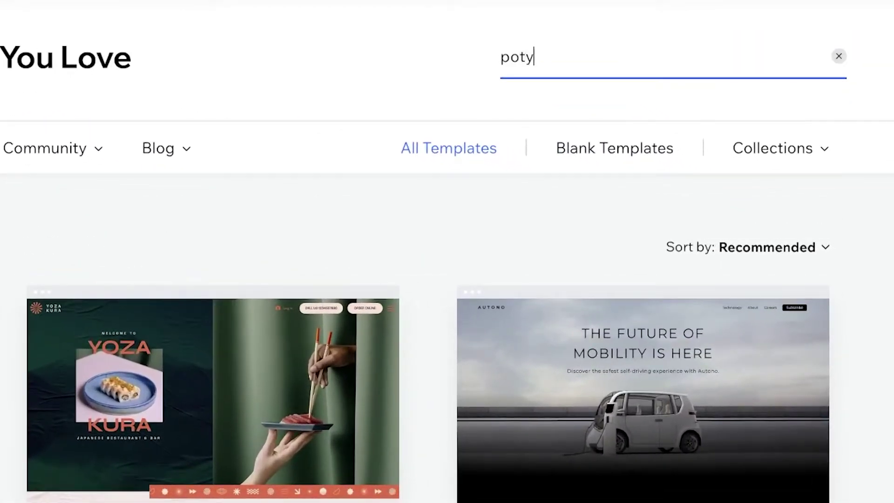
{"action": "type", "text": "fol"}
{"action": "key", "text": "BackSpace"}
{"action": "key", "text": "BackSpace"}
{"action": "key", "text": "BackSpace"}
{"action": "key", "text": "BackSpace"}
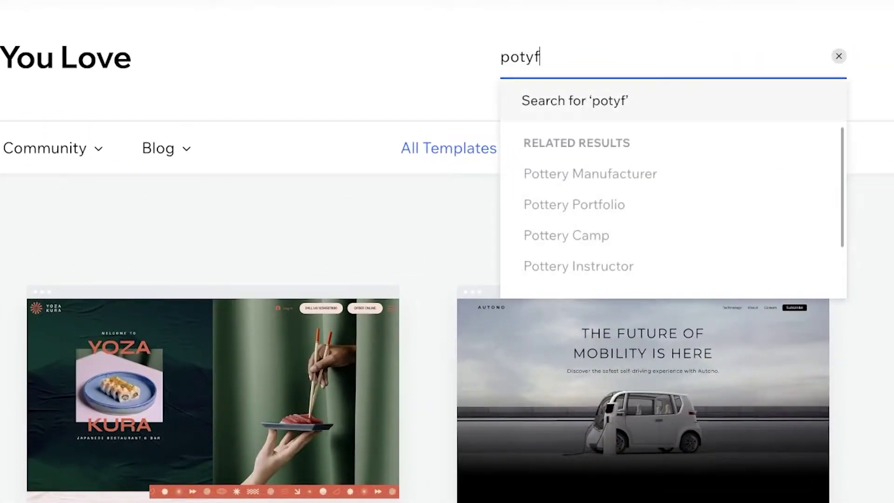
{"action": "key", "text": "BackSpace"}
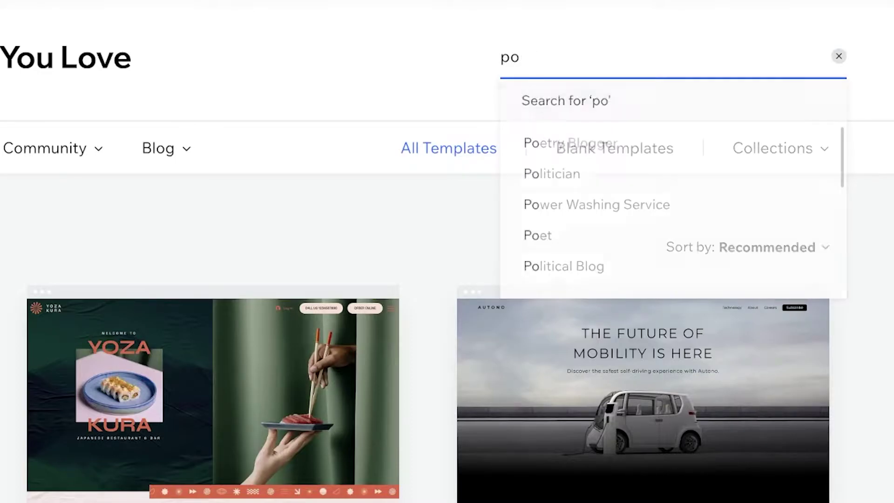
{"action": "type", "text": "rt"}
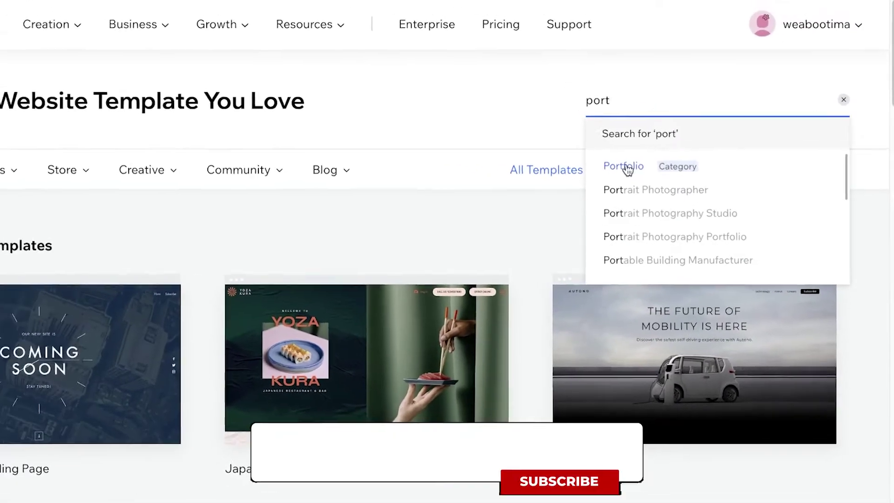
{"action": "left_click", "coordinate": [559, 140]}
Look through the Portfolios templates, filter the category to Personal, and examine the designs on its first page
{"action": "scroll", "coordinate": [452, 213], "scroll_direction": "down", "scroll_amount": 5}
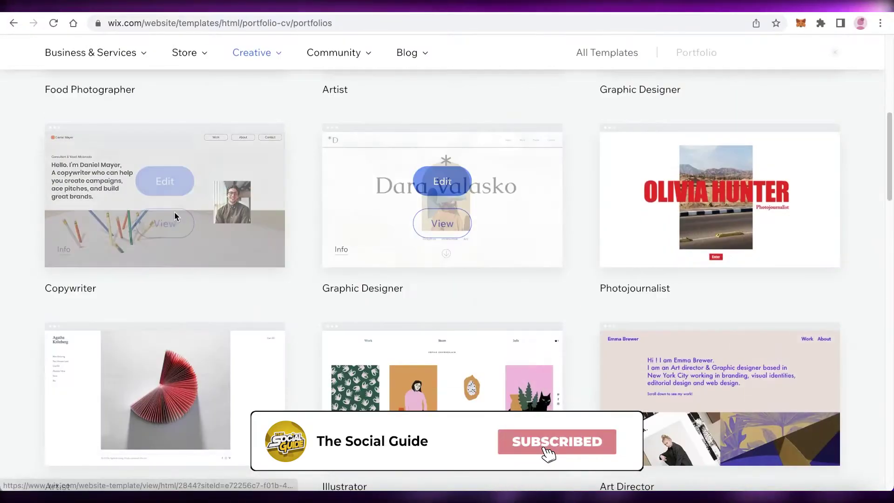
{"action": "scroll", "coordinate": [451, 213], "scroll_direction": "up", "scroll_amount": 5}
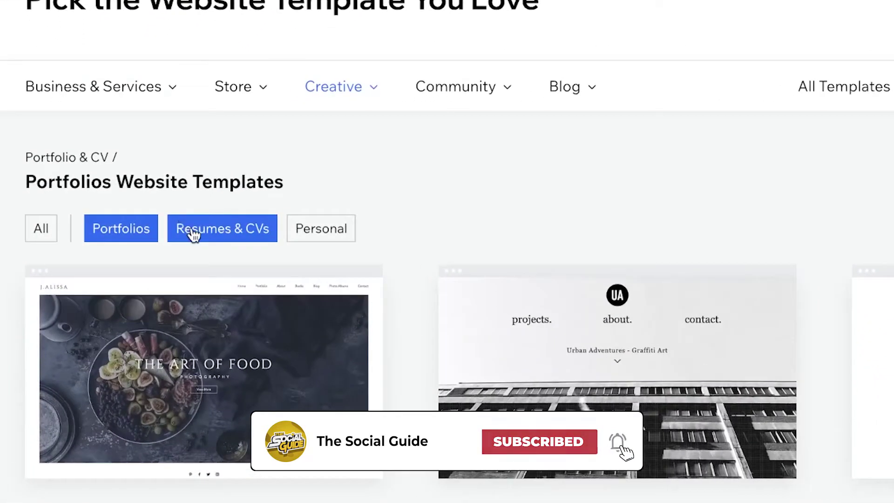
{"action": "scroll", "coordinate": [332, 220], "scroll_direction": "down", "scroll_amount": 5}
{"action": "scroll", "coordinate": [302, 108], "scroll_direction": "up", "scroll_amount": 5}
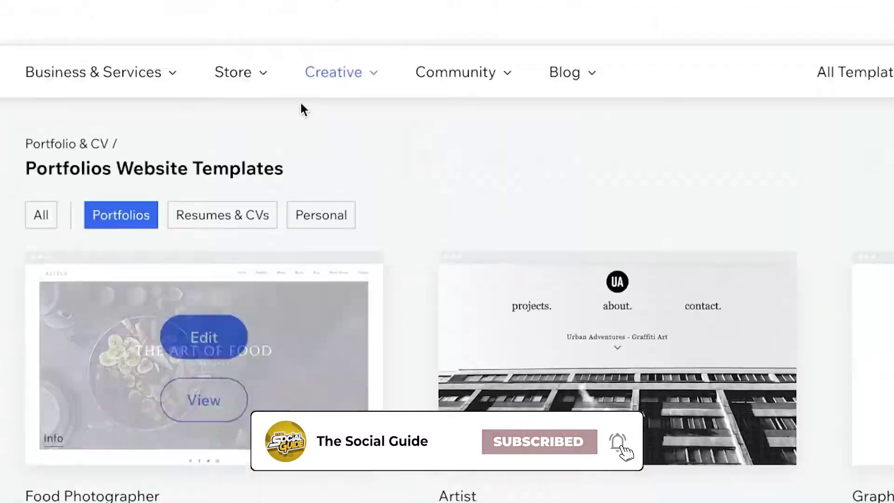
{"action": "left_click", "coordinate": [328, 222]}
{"action": "scroll", "coordinate": [798, 244], "scroll_direction": "down", "scroll_amount": 5}
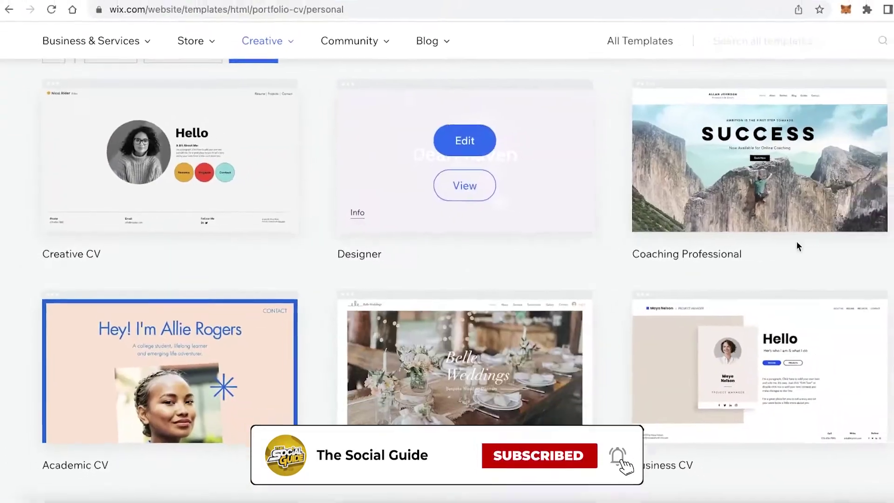
{"action": "scroll", "coordinate": [839, 251], "scroll_direction": "up", "scroll_amount": 5}
{"action": "scroll", "coordinate": [499, 235], "scroll_direction": "down", "scroll_amount": 20}
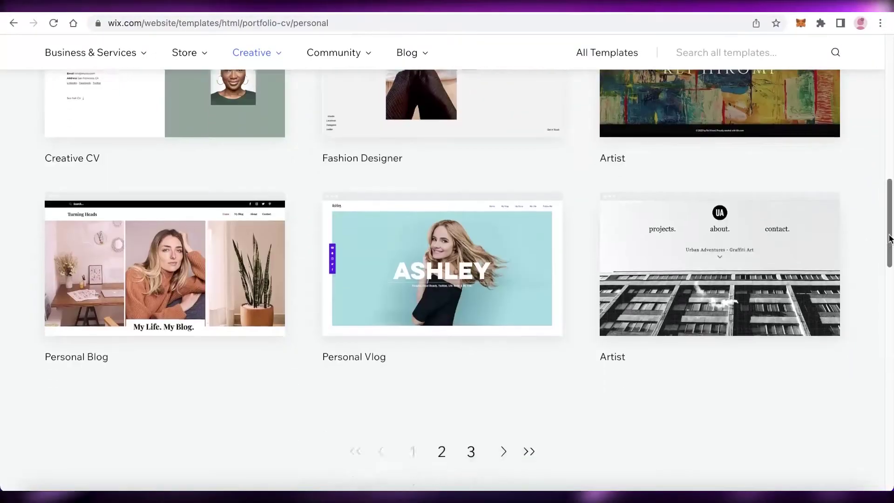
{"action": "scroll", "coordinate": [546, 198], "scroll_direction": "up", "scroll_amount": 5}
{"action": "scroll", "coordinate": [545, 202], "scroll_direction": "down", "scroll_amount": 6}
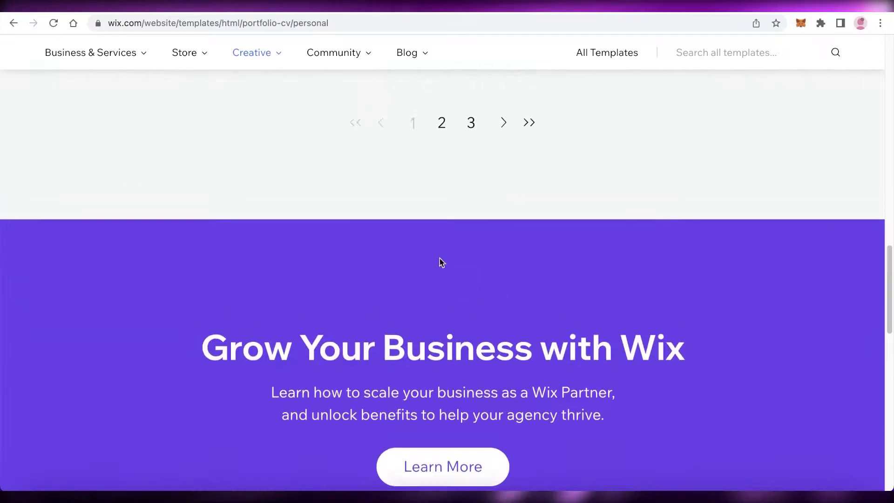
Look through the second page of Personal website templates and return to the first page
{"action": "left_click", "coordinate": [441, 125]}
{"action": "scroll", "coordinate": [441, 125], "scroll_direction": "down", "scroll_amount": 1}
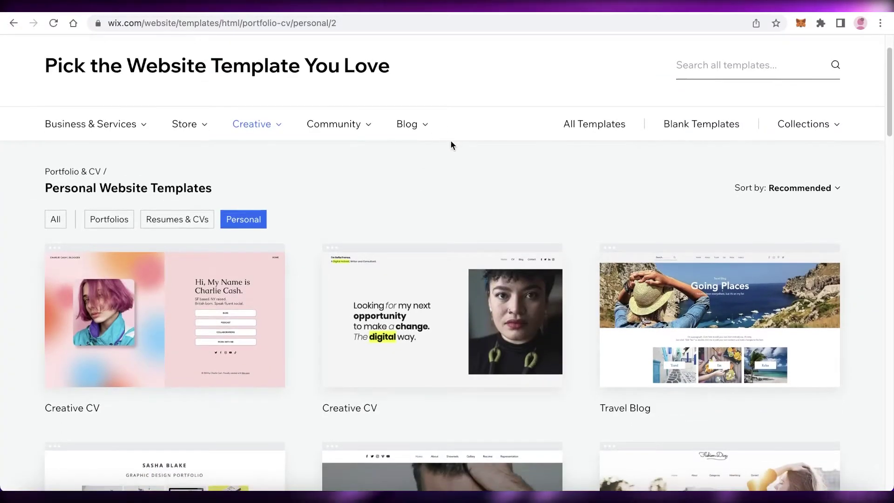
{"action": "scroll", "coordinate": [459, 158], "scroll_direction": "down", "scroll_amount": 13}
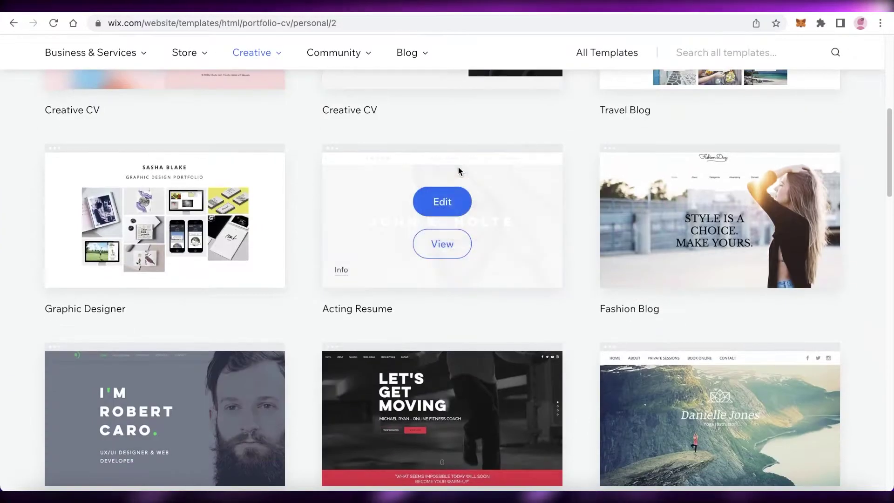
{"action": "scroll", "coordinate": [154, 196], "scroll_direction": "down", "scroll_amount": 1}
{"action": "scroll", "coordinate": [658, 189], "scroll_direction": "up", "scroll_amount": 11}
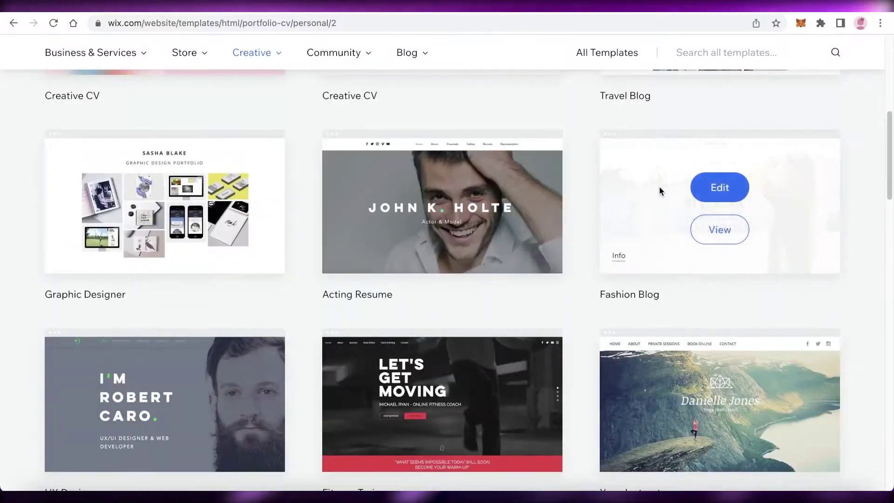
{"action": "scroll", "coordinate": [879, 185], "scroll_direction": "up", "scroll_amount": 4}
{"action": "scroll", "coordinate": [878, 185], "scroll_direction": "down", "scroll_amount": 15}
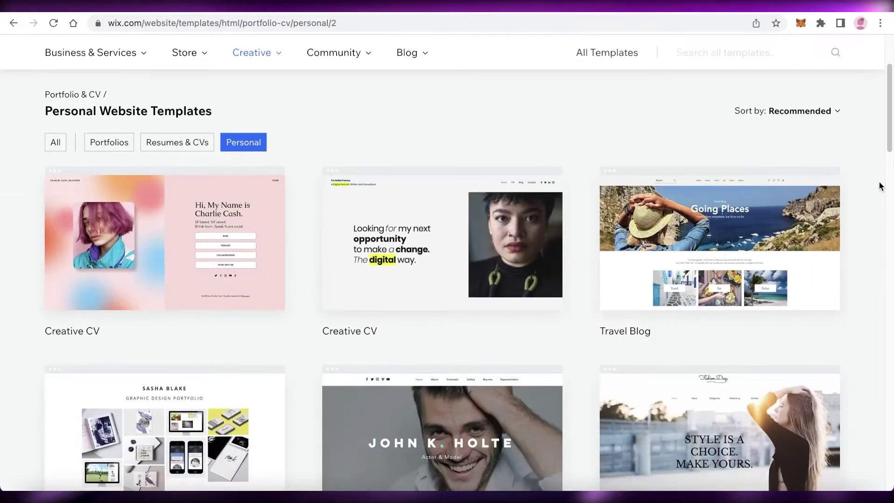
{"action": "scroll", "coordinate": [558, 317], "scroll_direction": "down", "scroll_amount": 4}
{"action": "left_click", "coordinate": [414, 282]}
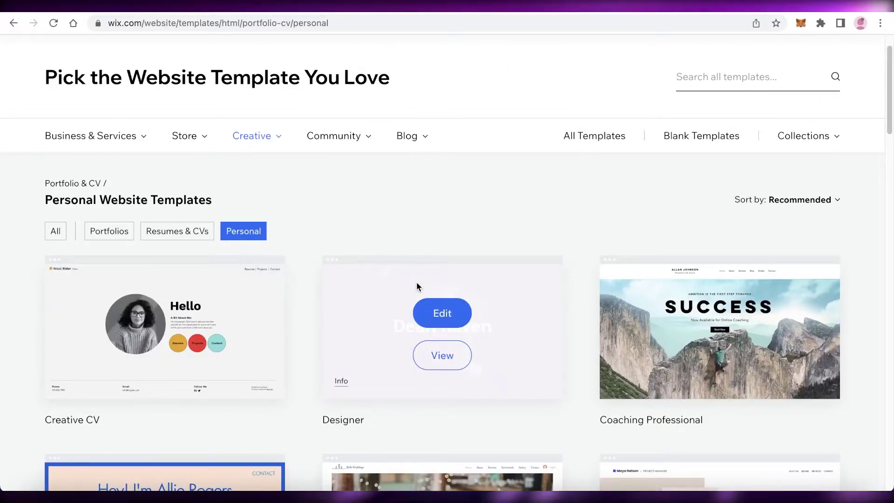
Look through the Personal website templates and open the Business CV template for editing
{"action": "scroll", "coordinate": [381, 303], "scroll_direction": "down", "scroll_amount": 8}
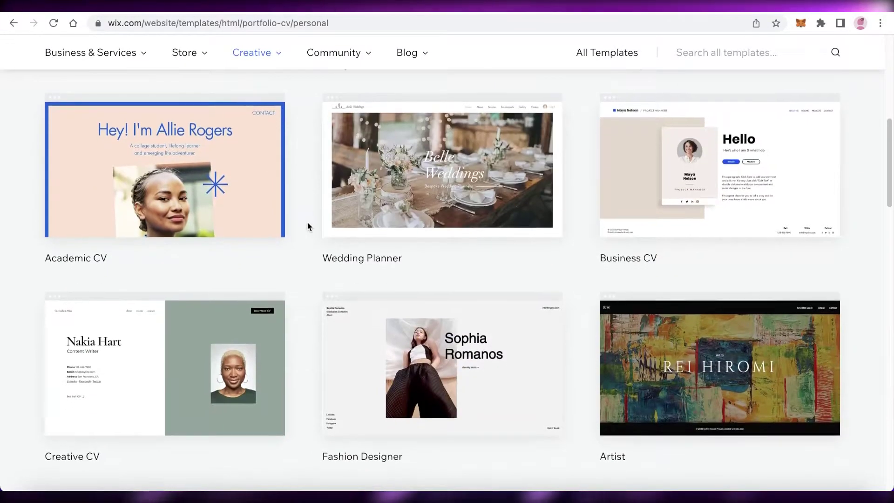
{"action": "scroll", "coordinate": [308, 227], "scroll_direction": "down", "scroll_amount": 1}
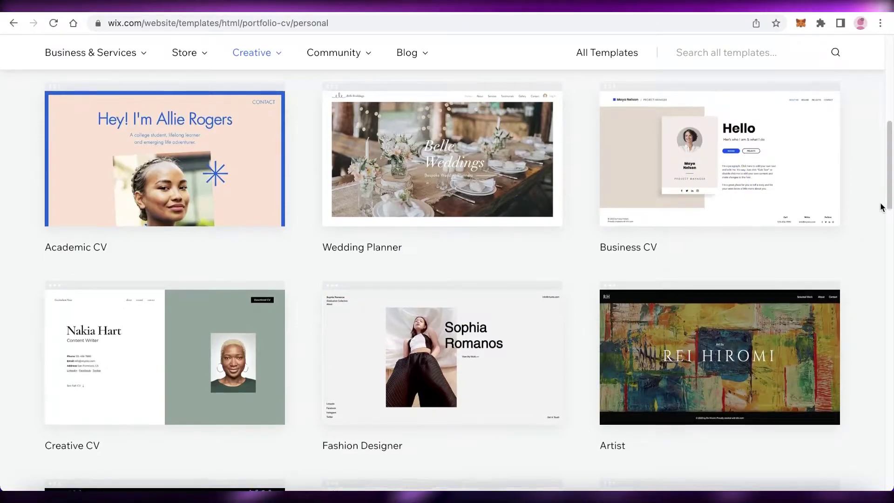
{"action": "scroll", "coordinate": [882, 207], "scroll_direction": "down", "scroll_amount": 6}
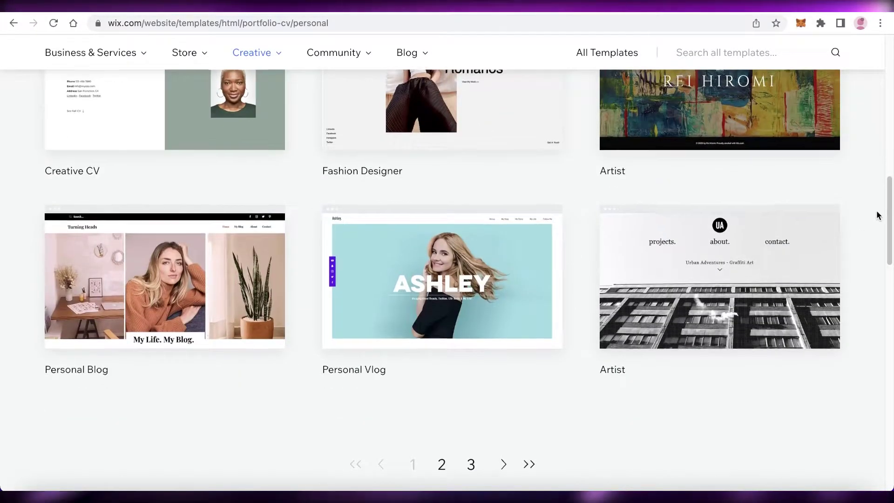
{"action": "scroll", "coordinate": [881, 210], "scroll_direction": "up", "scroll_amount": 6}
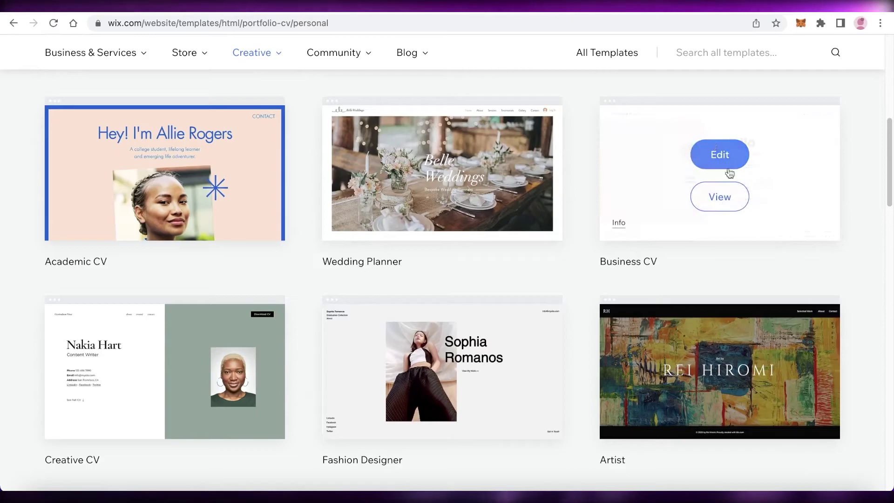
{"action": "scroll", "coordinate": [729, 177], "scroll_direction": "up", "scroll_amount": 1}
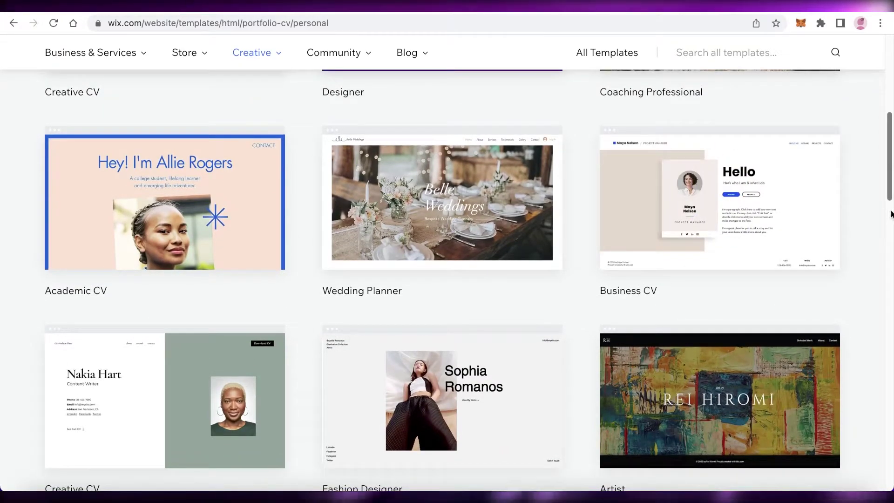
{"action": "scroll", "coordinate": [891, 215], "scroll_direction": "up", "scroll_amount": 1}
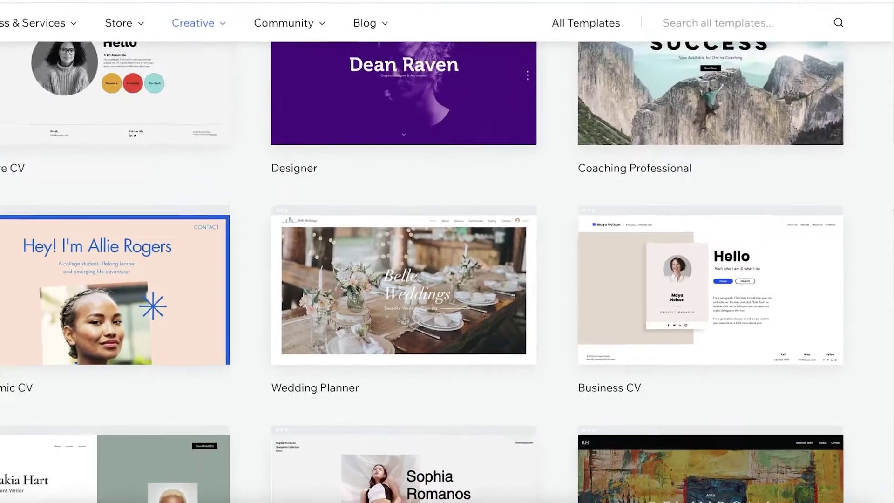
{"action": "mouse_move", "coordinate": [769, 145]}
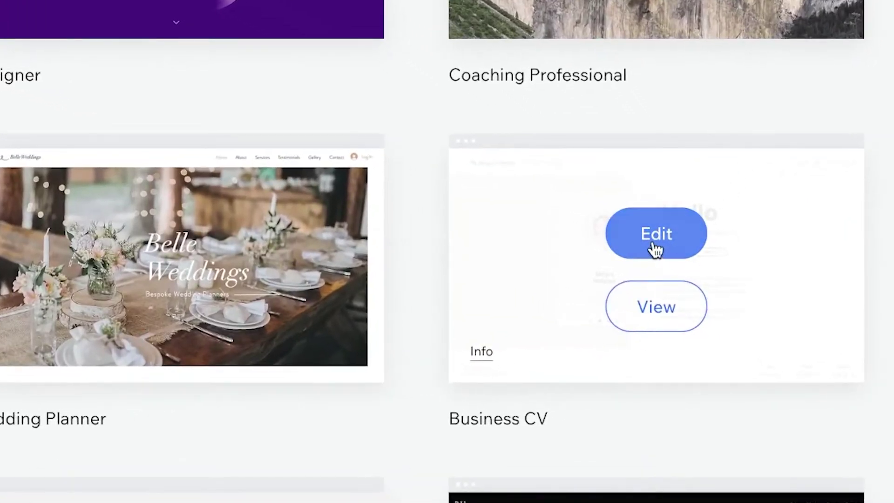
{"action": "left_click", "coordinate": [656, 247]}
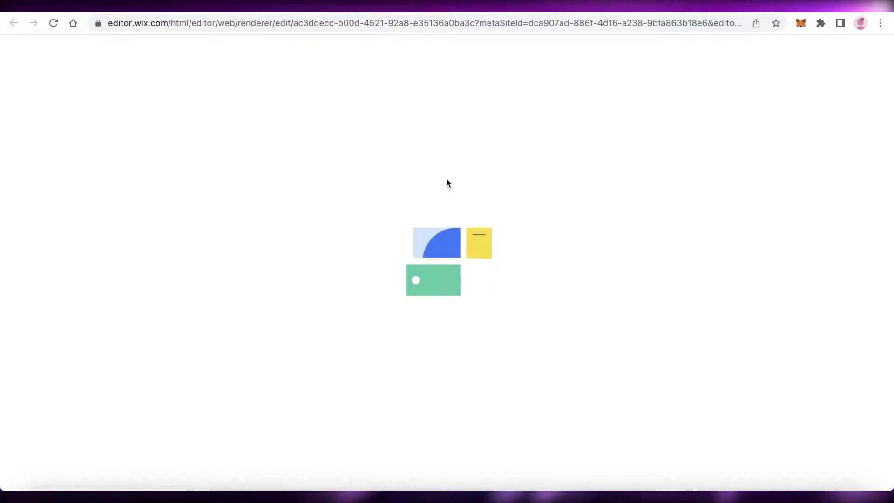
{"action": "key", "text": "XF86AudioRaiseVolume"}
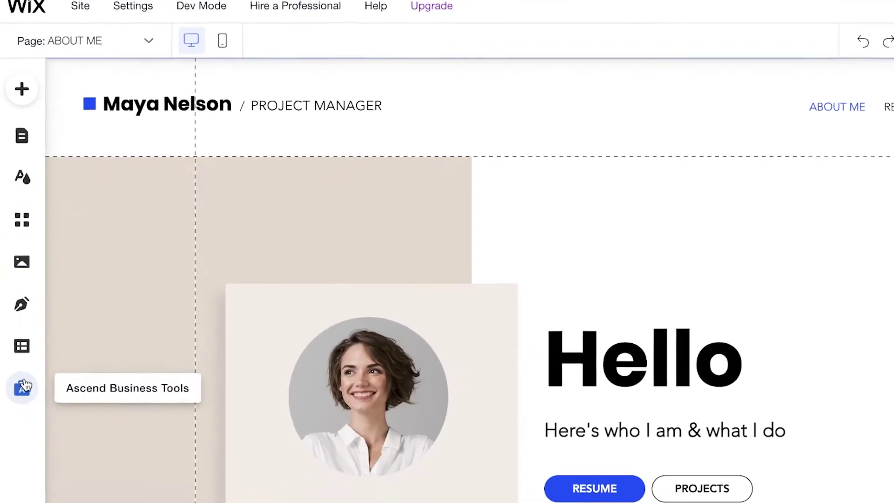
{"action": "scroll", "coordinate": [655, 128], "scroll_direction": "down", "scroll_amount": 5}
{"action": "scroll", "coordinate": [498, 138], "scroll_direction": "up", "scroll_amount": 5}
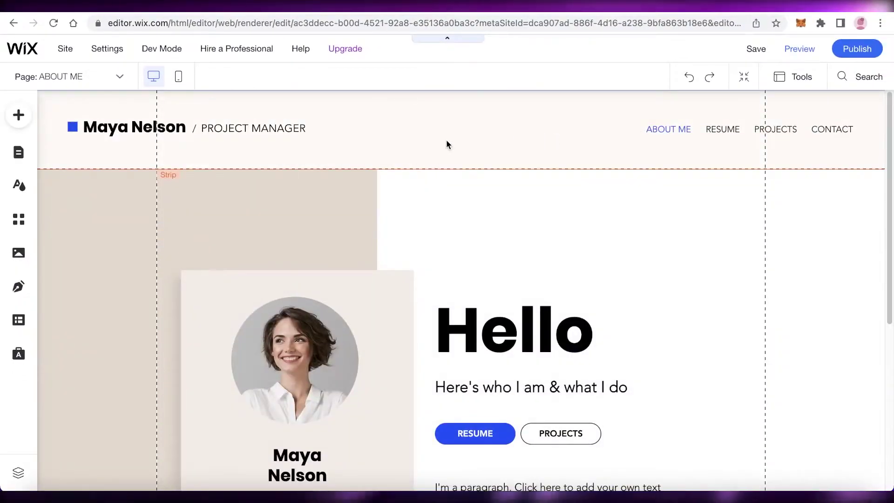
Replace the placeholder name in the page header with the site owner's full name
{"action": "left_click", "coordinate": [106, 126]}
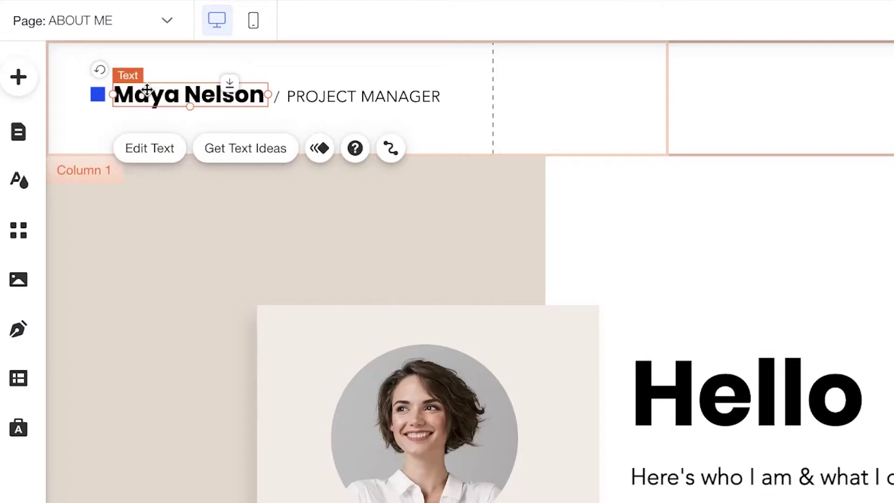
{"action": "double_click", "coordinate": [147, 90]}
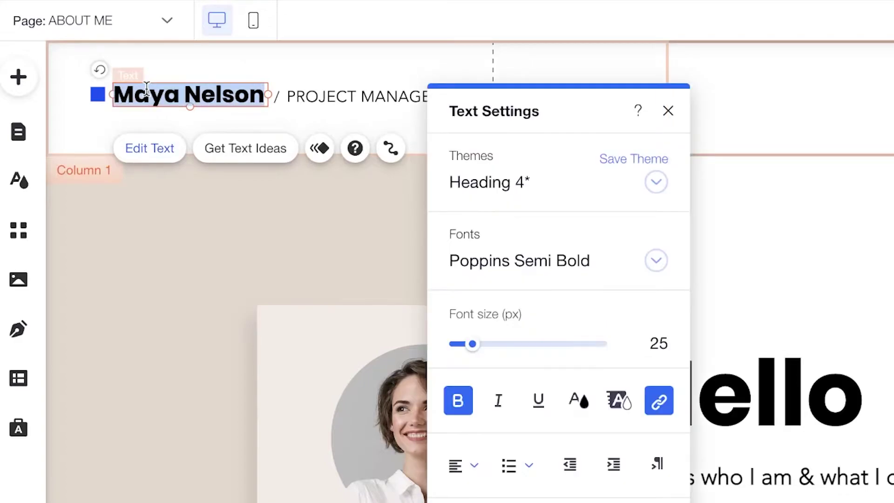
{"action": "type", "text": "JANE DOE"}
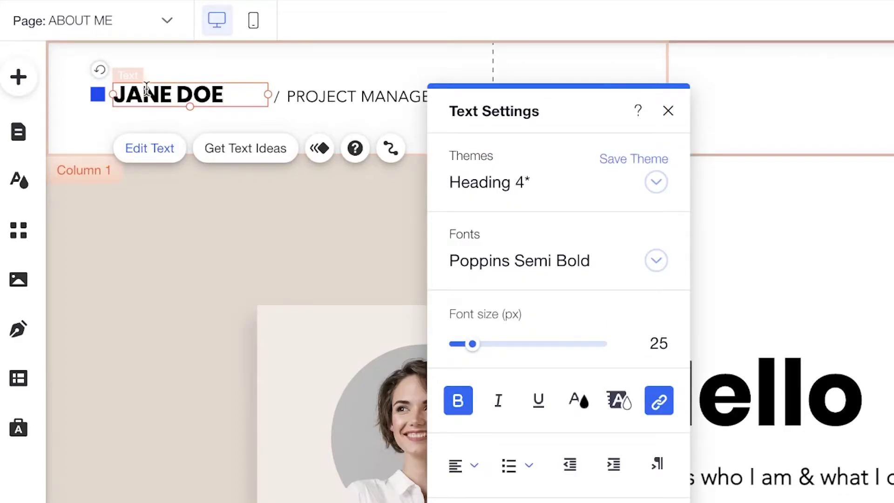
Change the job title in the header to STYLIST and move it closer to the name
{"action": "left_click", "coordinate": [332, 96]}
{"action": "double_click", "coordinate": [331, 91]}
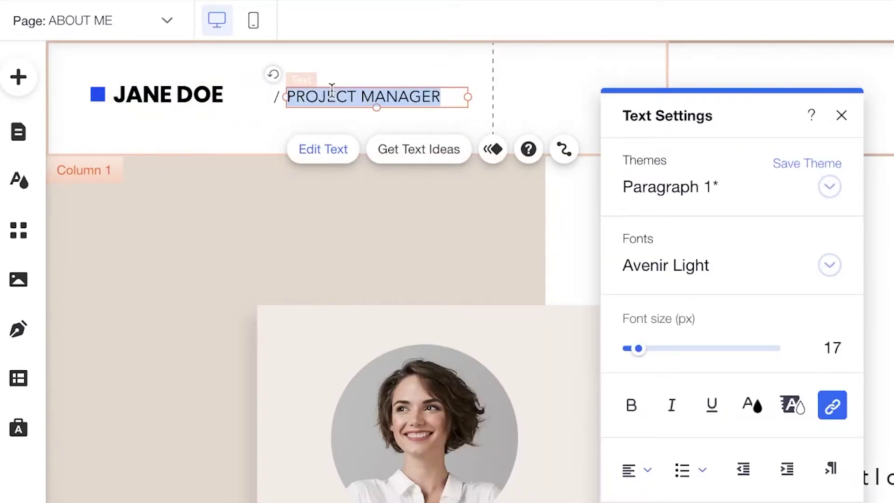
{"action": "type", "text": "M"}
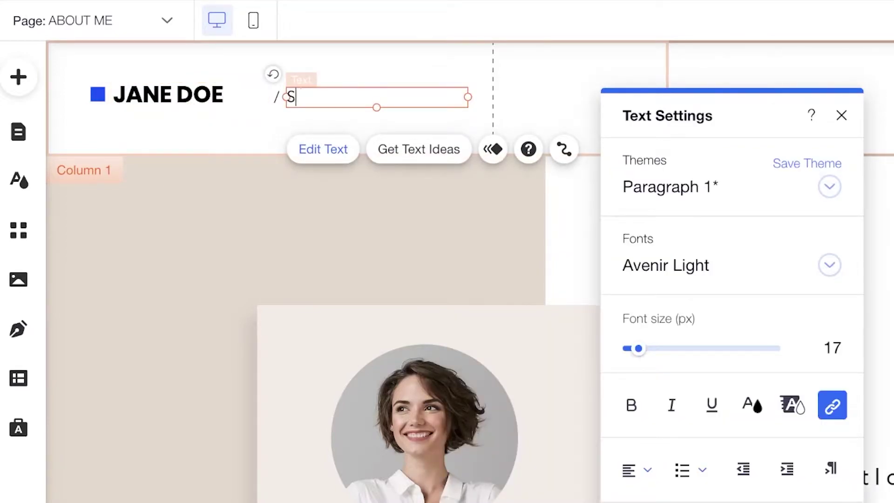
{"action": "left_click", "coordinate": [447, 56]}
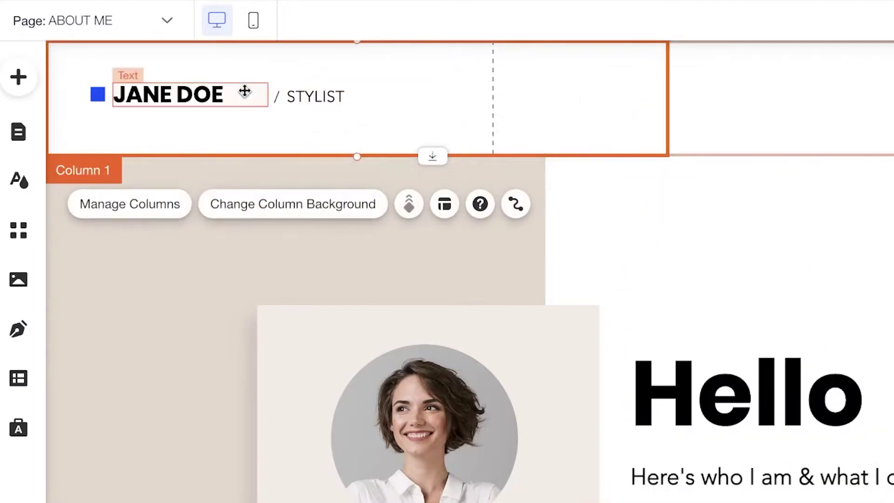
{"action": "left_click_drag", "start_coordinate": [304, 98], "coordinate": [269, 98]}
{"action": "left_click", "coordinate": [278, 98]}
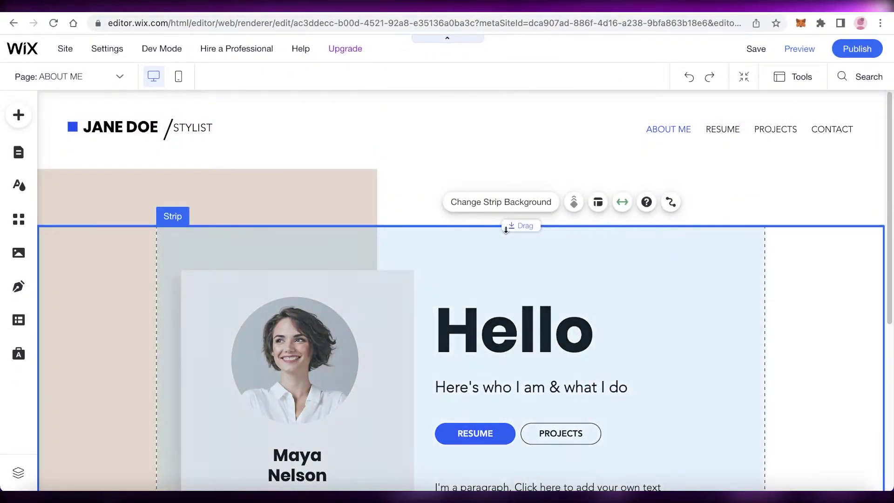
Move the main content strip up to the header and reduce the header strip's height to about 102 px
{"action": "left_click_drag", "start_coordinate": [506, 229], "coordinate": [494, 155]}
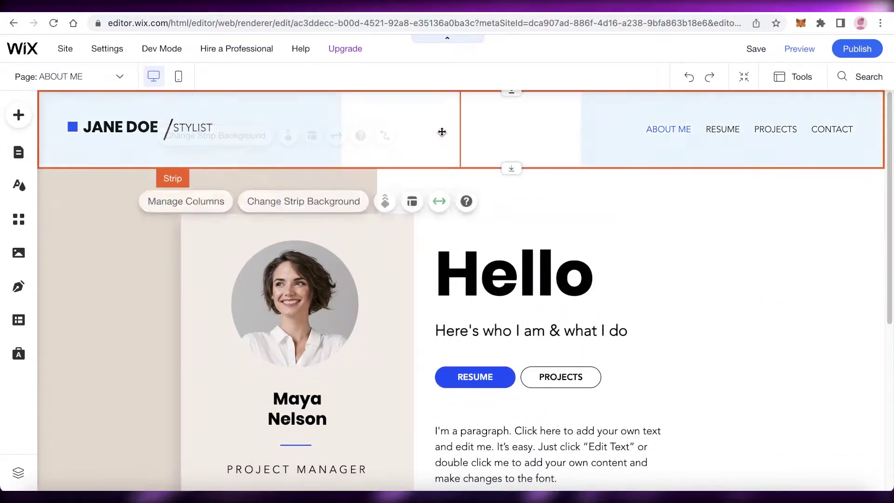
{"action": "left_click", "coordinate": [443, 109]}
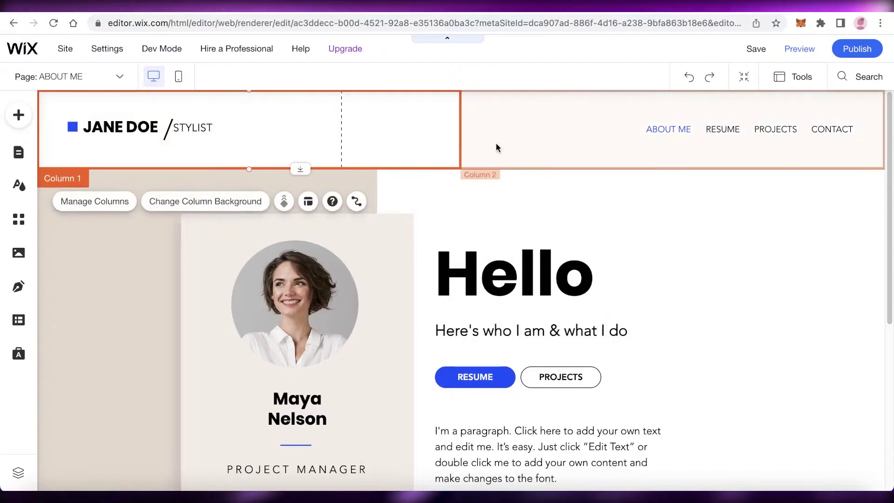
{"action": "left_click", "coordinate": [513, 150]}
{"action": "left_click", "coordinate": [459, 187]}
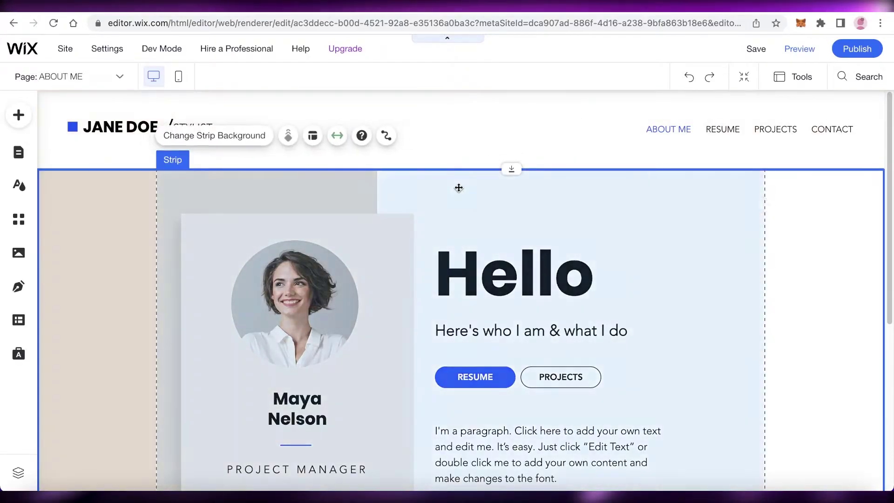
{"action": "left_click", "coordinate": [401, 117]}
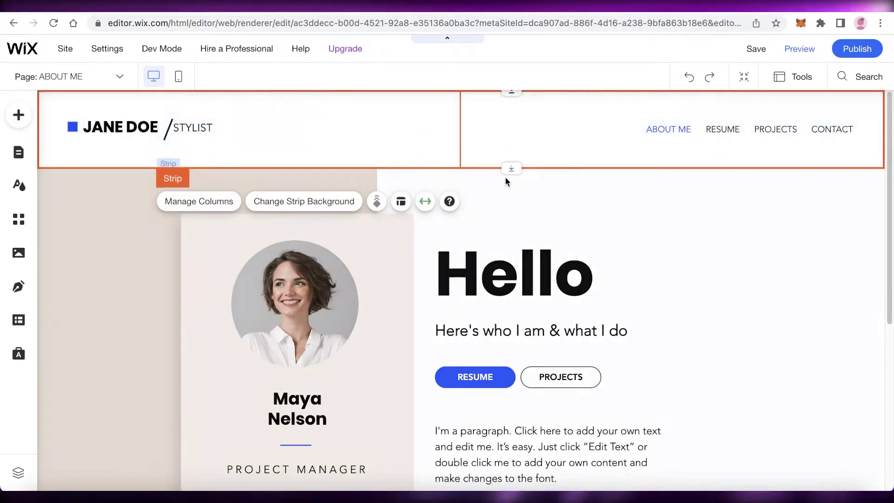
{"action": "left_click_drag", "start_coordinate": [508, 170], "coordinate": [507, 154]}
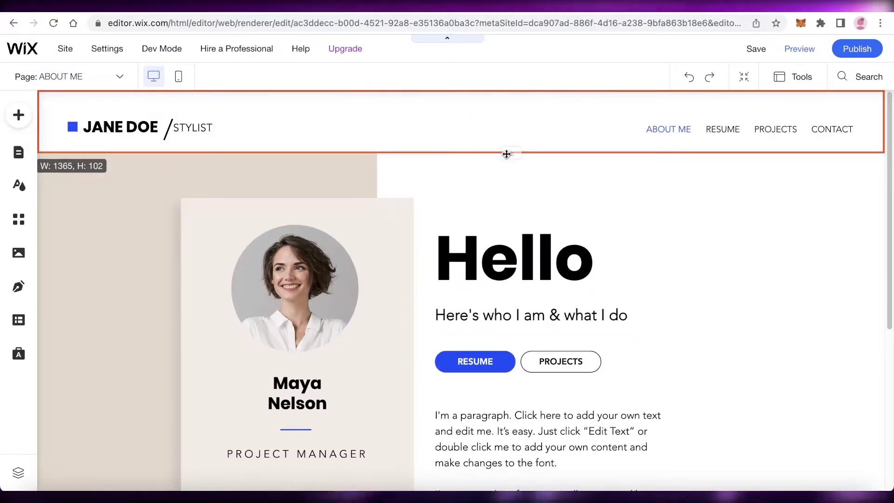
Shift the main content strip down slightly to leave a small gap below the header strip
{"action": "left_click", "coordinate": [510, 163]}
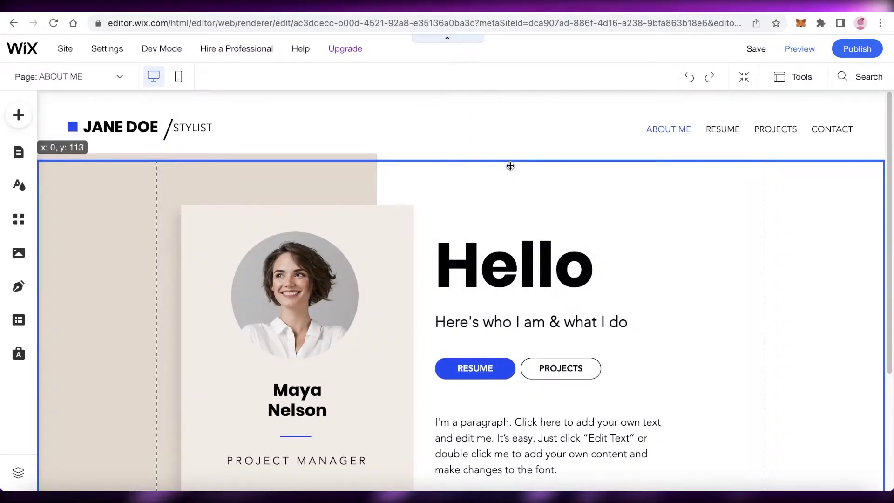
{"action": "left_click_drag", "start_coordinate": [510, 166], "coordinate": [511, 172]}
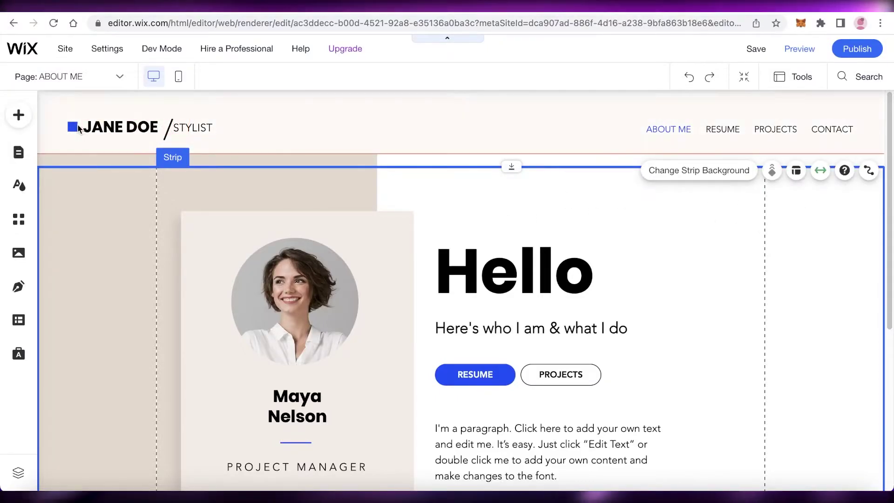
{"action": "left_click", "coordinate": [558, 106]}
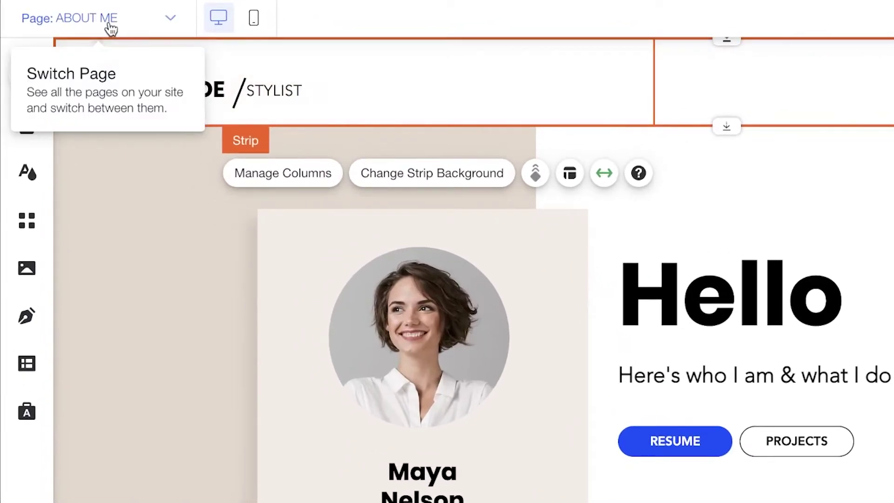
Open the site's page management and delete the RESUME page
{"action": "left_click", "coordinate": [109, 23]}
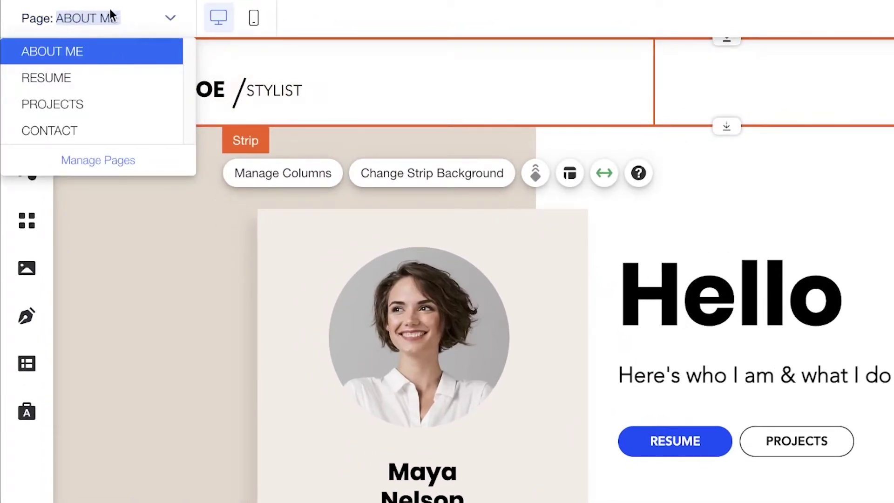
{"action": "left_click", "coordinate": [90, 161]}
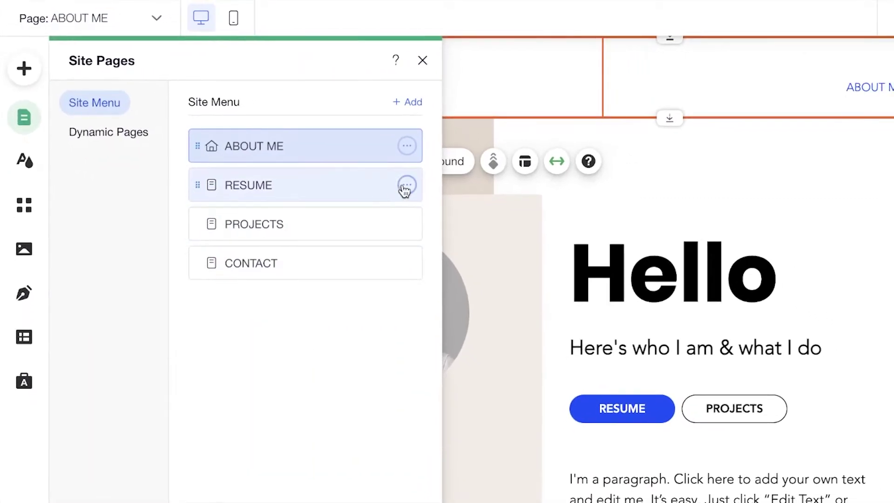
{"action": "left_click", "coordinate": [406, 186]}
{"action": "left_click", "coordinate": [455, 436]}
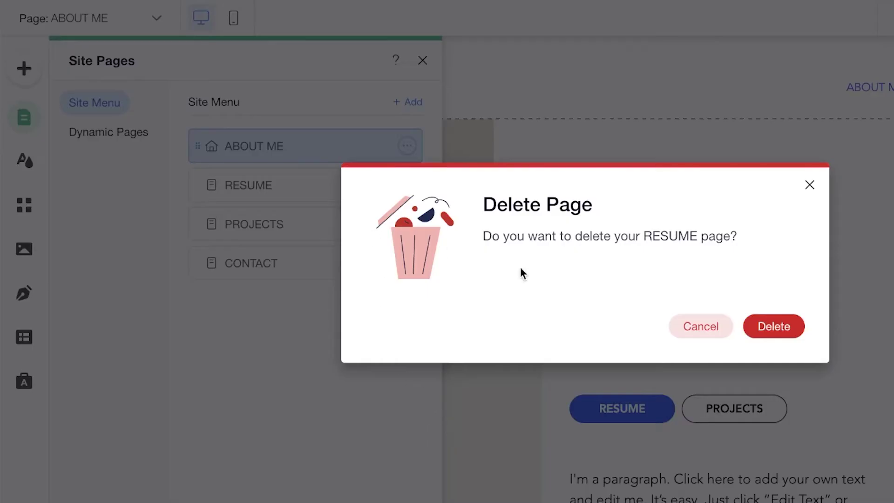
{"action": "left_click", "coordinate": [774, 326]}
Delete the PROJECTS page from the site menu and close the page management
{"action": "left_click", "coordinate": [407, 185]}
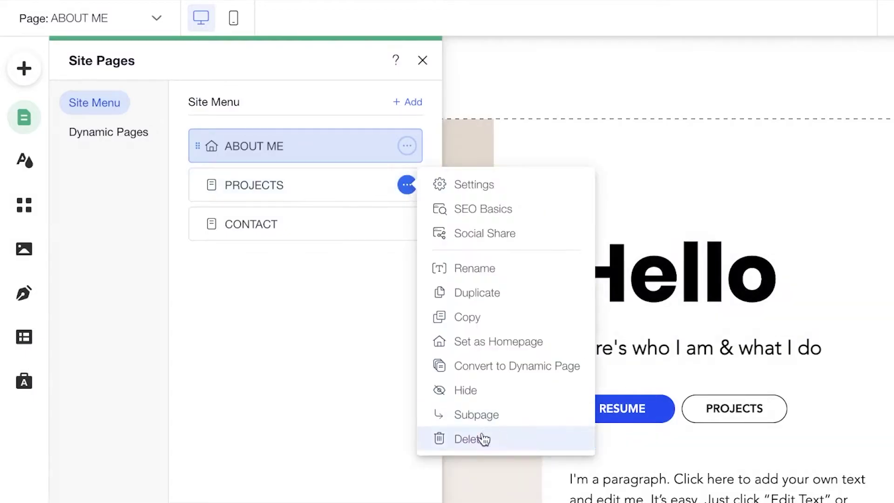
{"action": "left_click", "coordinate": [480, 437]}
{"action": "left_click", "coordinate": [765, 330]}
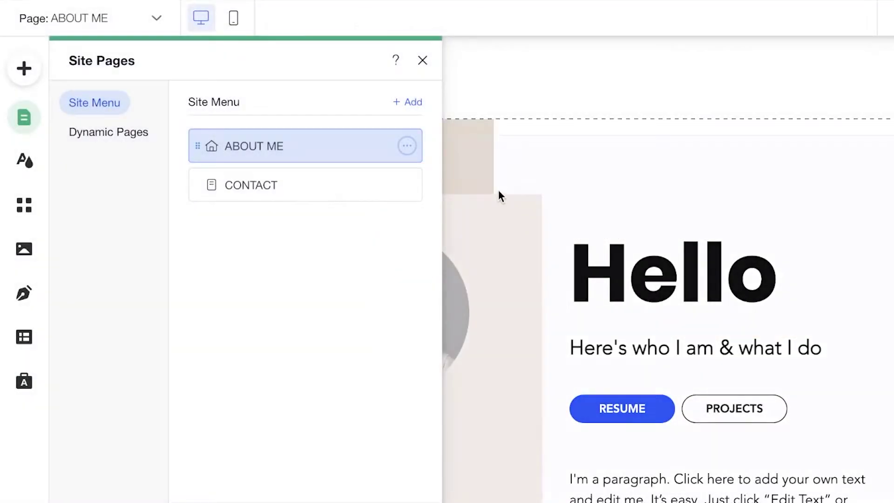
{"action": "left_click", "coordinate": [423, 61]}
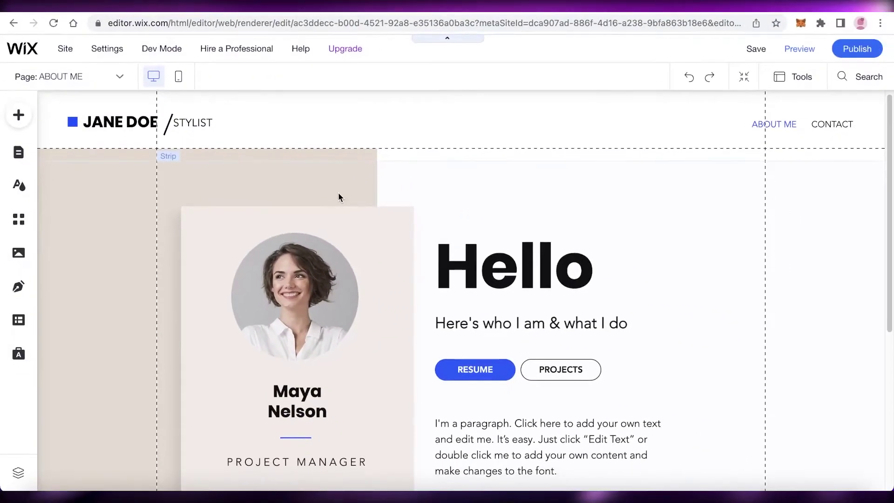
Try deleting the round portrait image from the profile card, and undo the deletion
{"action": "scroll", "coordinate": [356, 193], "scroll_direction": "down", "scroll_amount": 3}
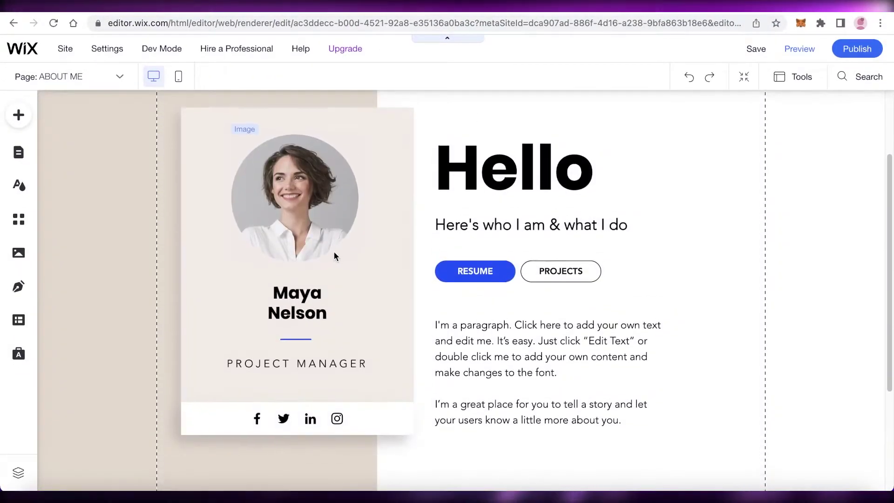
{"action": "left_click", "coordinate": [295, 210]}
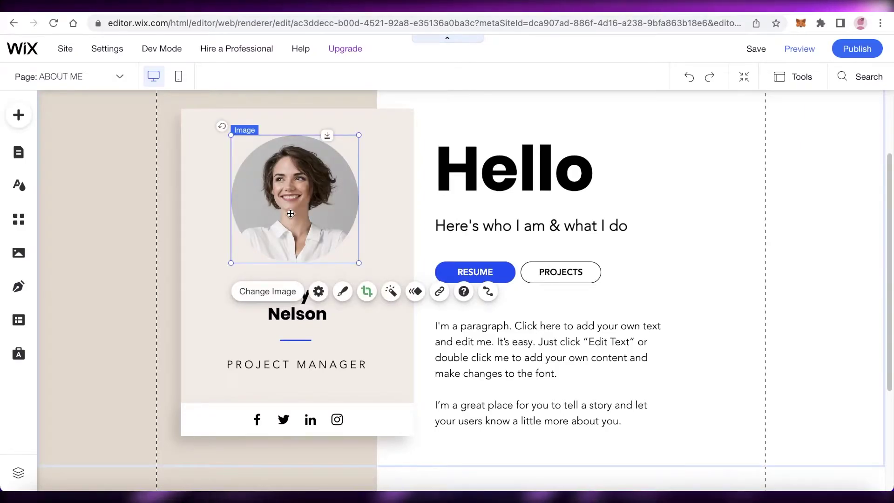
{"action": "key", "text": "Delete"}
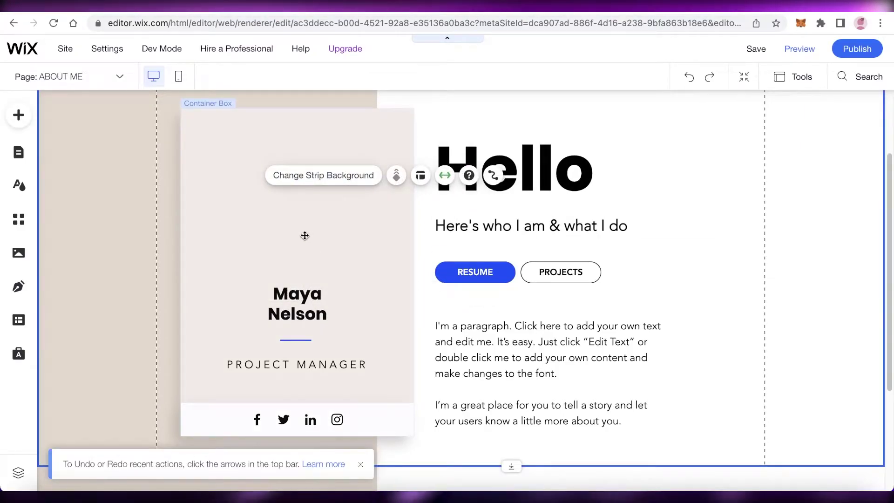
{"action": "left_click", "coordinate": [689, 77]}
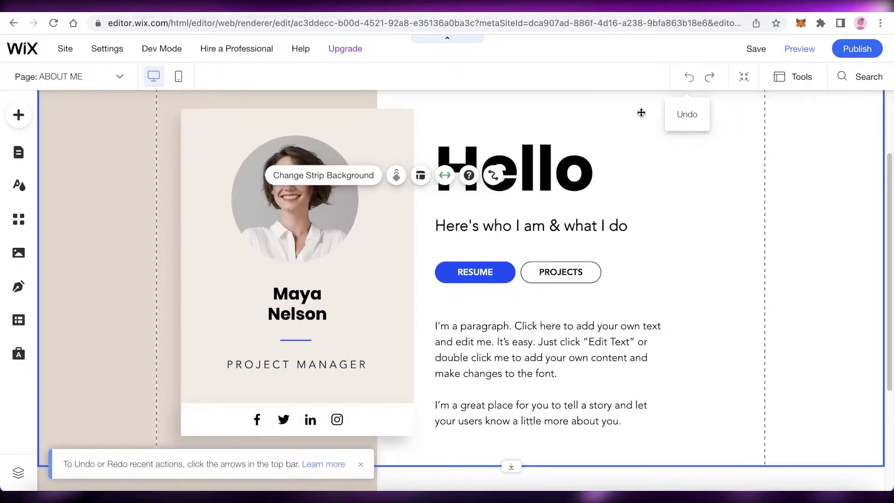
Replace the round portrait on the profile card with the Fashion Model image, searching Wix's media library for "model"
{"action": "left_click", "coordinate": [280, 261]}
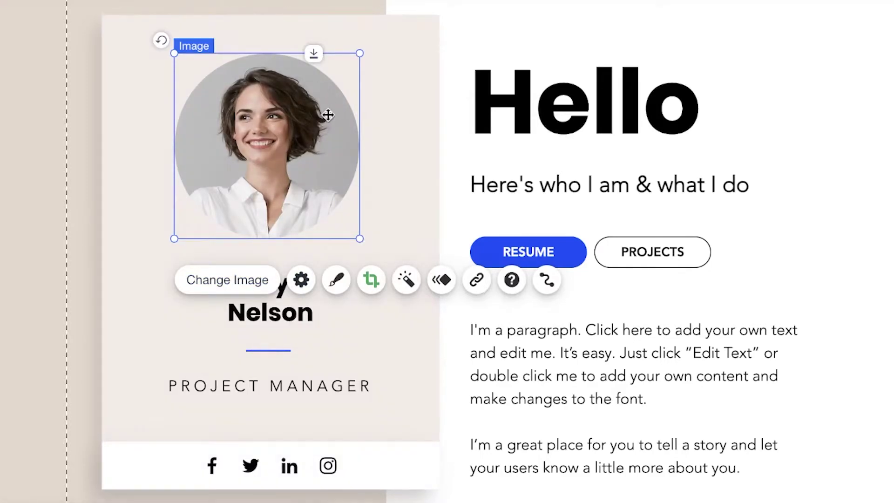
{"action": "left_click", "coordinate": [217, 286]}
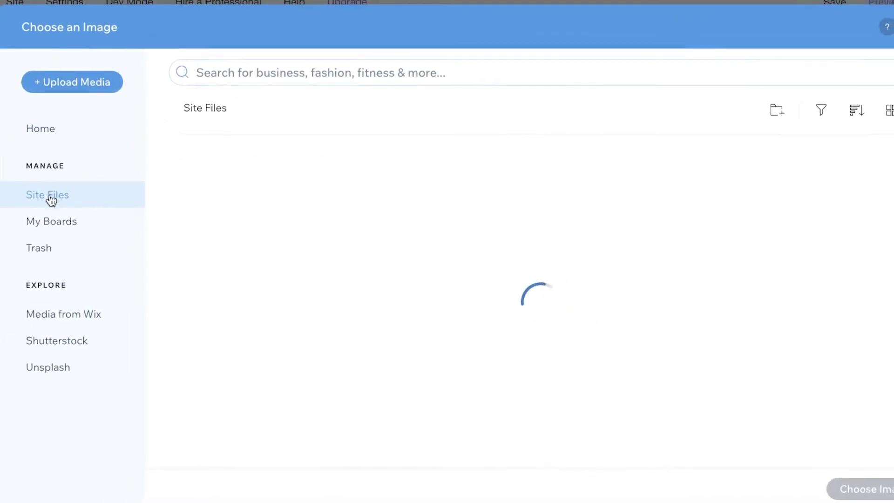
{"action": "left_click", "coordinate": [61, 316]}
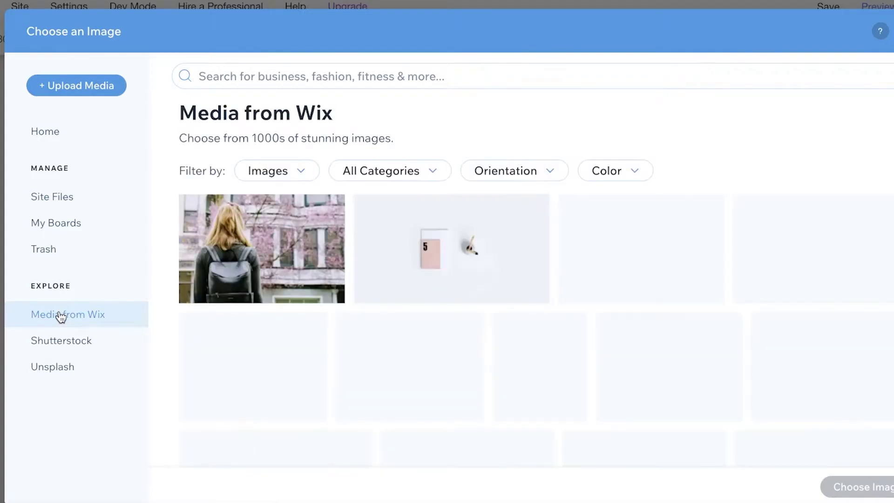
{"action": "left_click", "coordinate": [339, 85]}
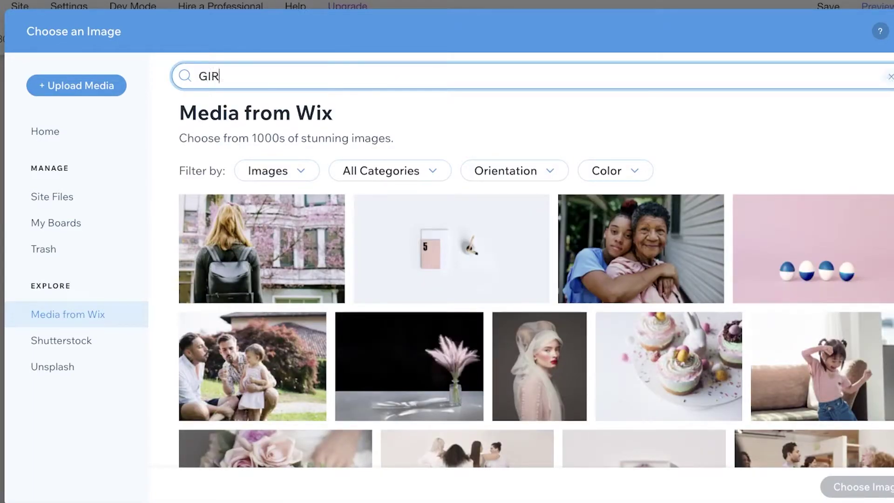
{"action": "key", "text": "Return"}
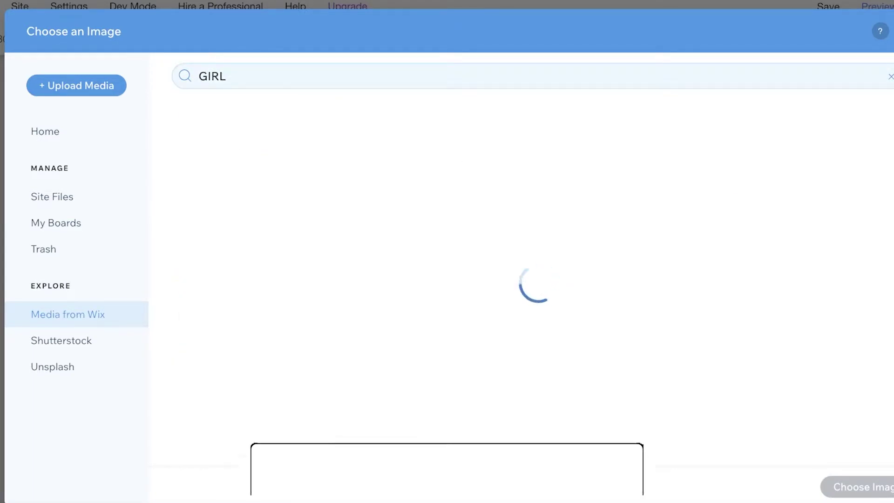
{"action": "scroll", "coordinate": [678, 235], "scroll_direction": "down", "scroll_amount": 1}
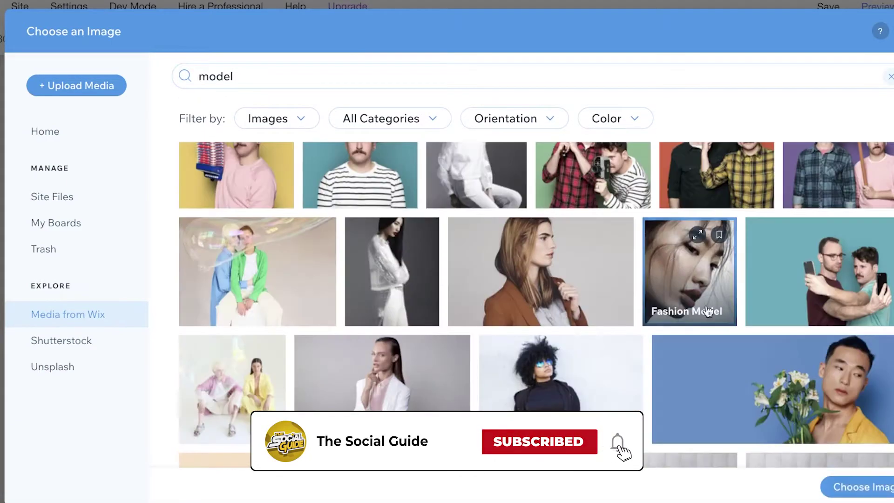
{"action": "left_click", "coordinate": [683, 267]}
{"action": "left_click", "coordinate": [830, 483]}
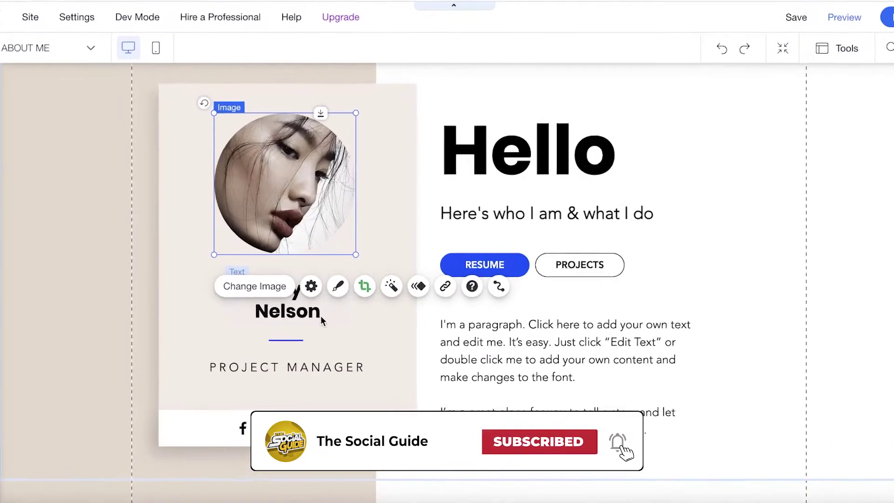
Replace the name on the profile card with the stylist's full name in capitals and change the job title to STYLIST
{"action": "left_click", "coordinate": [298, 307]}
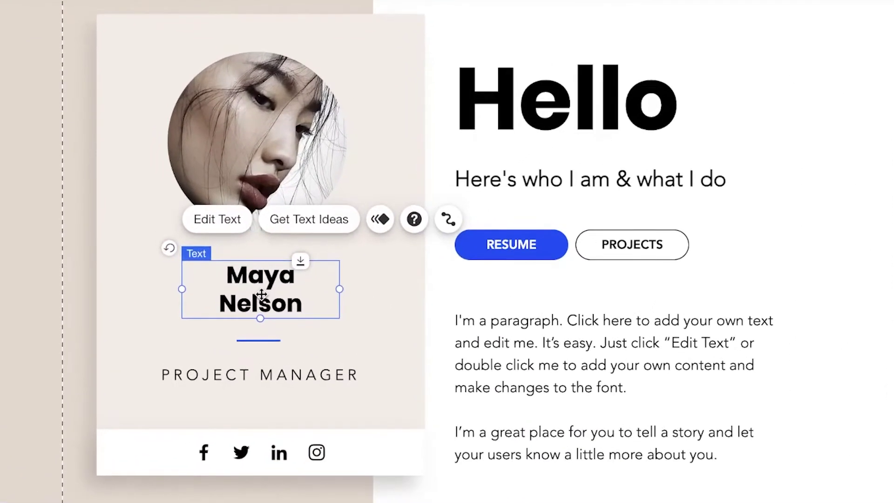
{"action": "double_click", "coordinate": [261, 295]}
{"action": "key", "text": "BackSpace"}
{"action": "key", "text": "BackSpace"}
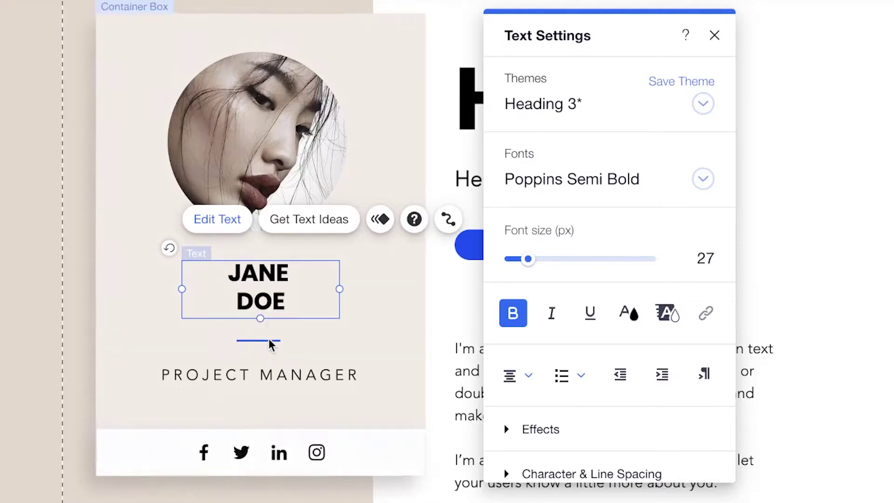
{"action": "double_click", "coordinate": [279, 370]}
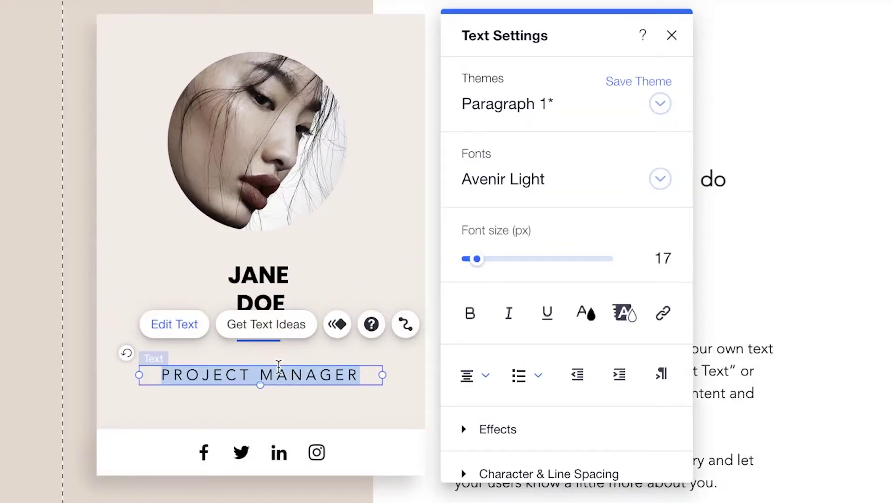
{"action": "type", "text": "STYLIST"}
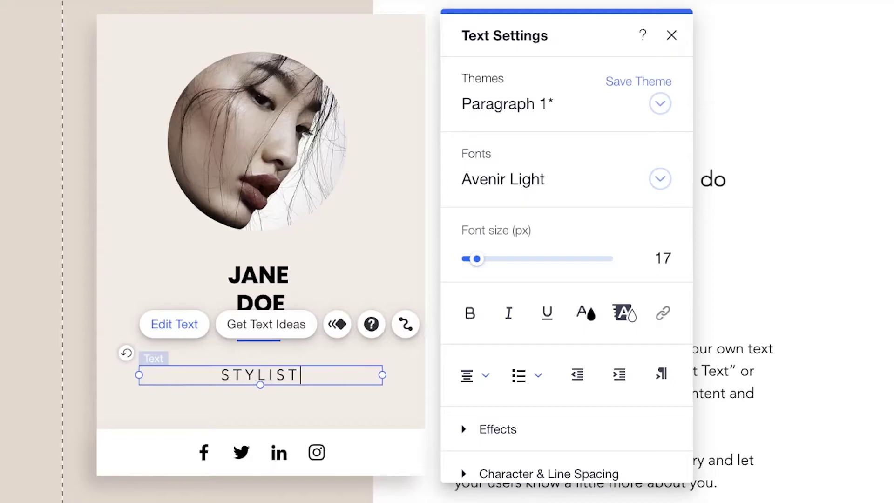
Open the social links settings of the profile card's social bar and remove the LinkedIn icon
{"action": "left_click", "coordinate": [233, 441]}
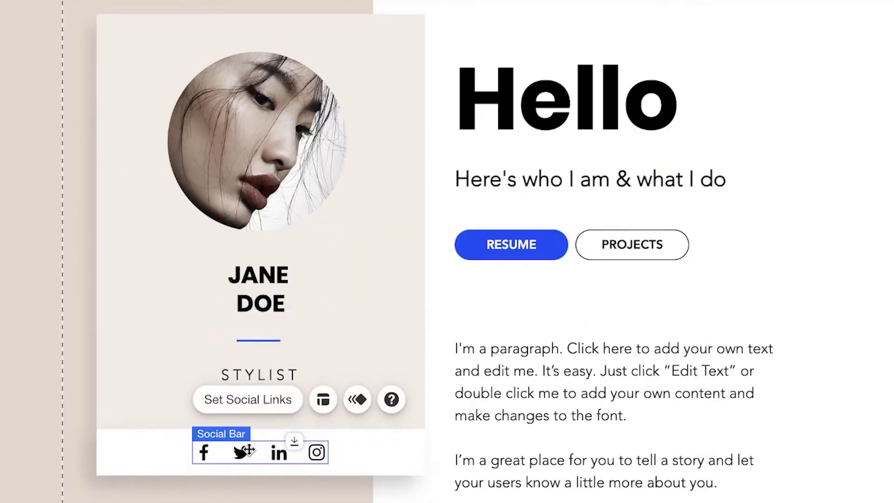
{"action": "left_click", "coordinate": [231, 401]}
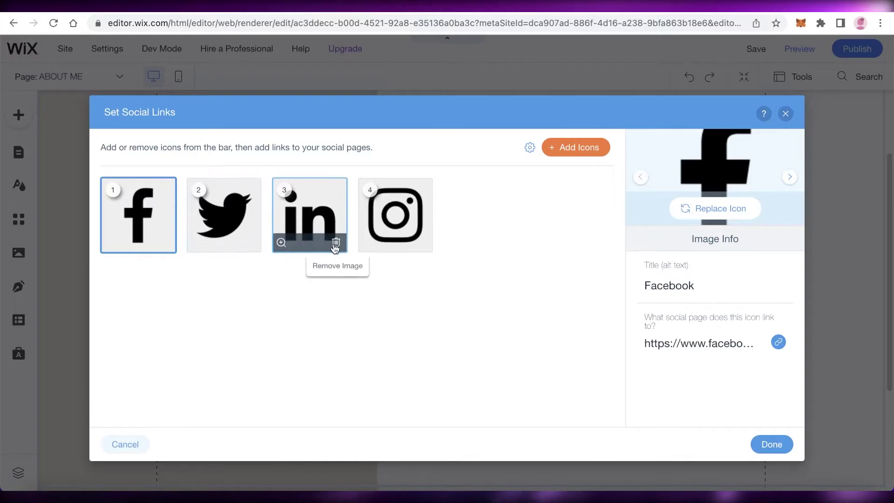
{"action": "left_click", "coordinate": [336, 243]}
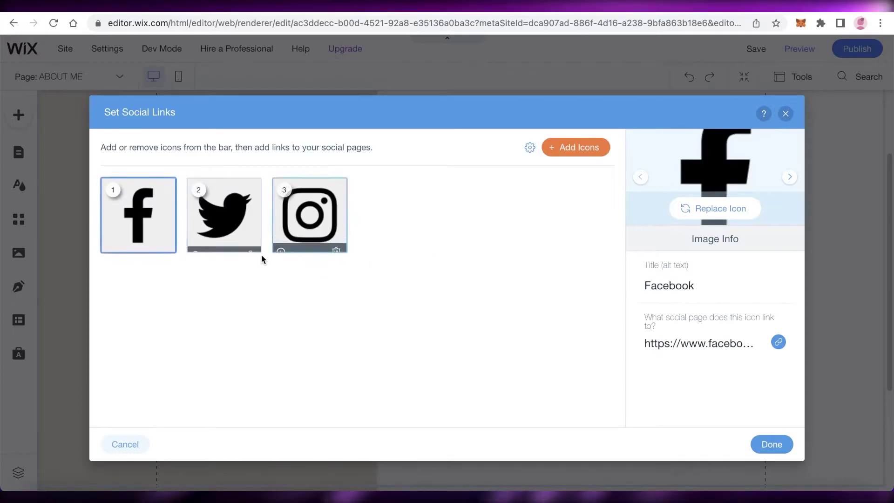
Add the red square YouTube icon from Wix's social icons and place it between the Twitter and Instagram icons
{"action": "left_click", "coordinate": [564, 156]}
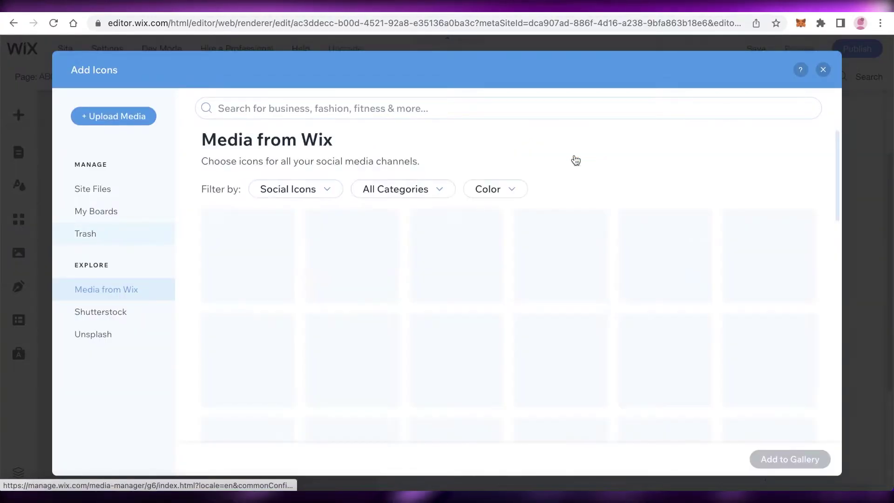
{"action": "scroll", "coordinate": [750, 223], "scroll_direction": "down", "scroll_amount": 9}
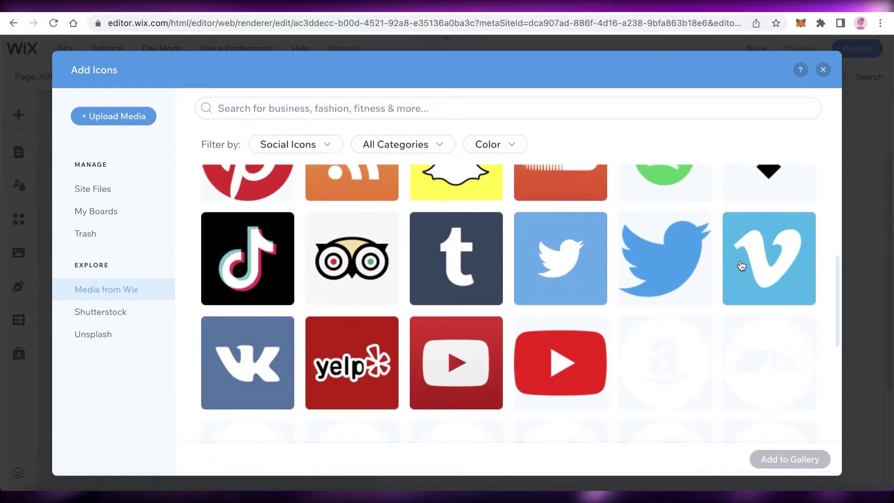
{"action": "scroll", "coordinate": [649, 280], "scroll_direction": "up", "scroll_amount": 3}
{"action": "scroll", "coordinate": [515, 265], "scroll_direction": "down", "scroll_amount": 8}
{"action": "scroll", "coordinate": [517, 252], "scroll_direction": "up", "scroll_amount": 5}
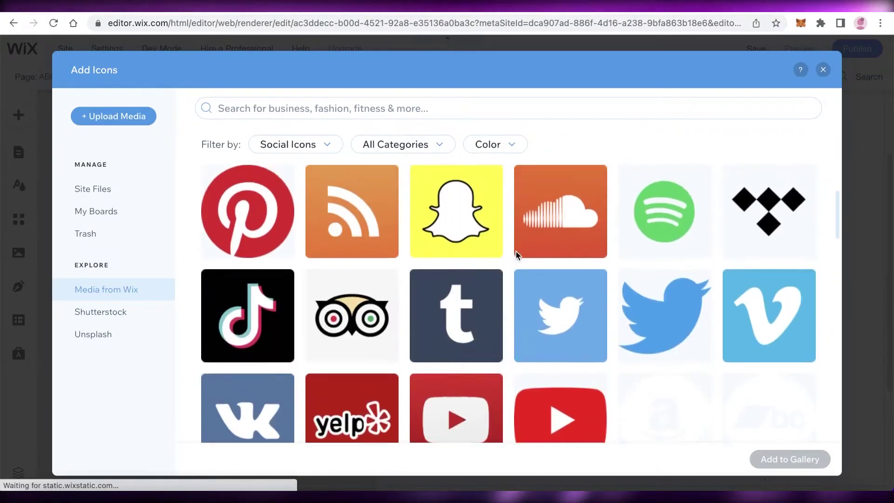
{"action": "scroll", "coordinate": [516, 251], "scroll_direction": "up", "scroll_amount": 2}
{"action": "scroll", "coordinate": [465, 317], "scroll_direction": "down", "scroll_amount": 3}
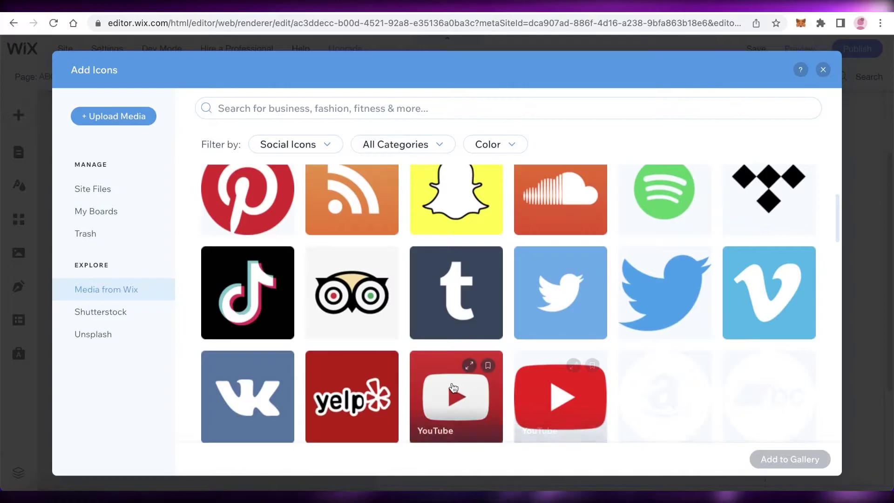
{"action": "left_click", "coordinate": [454, 387]}
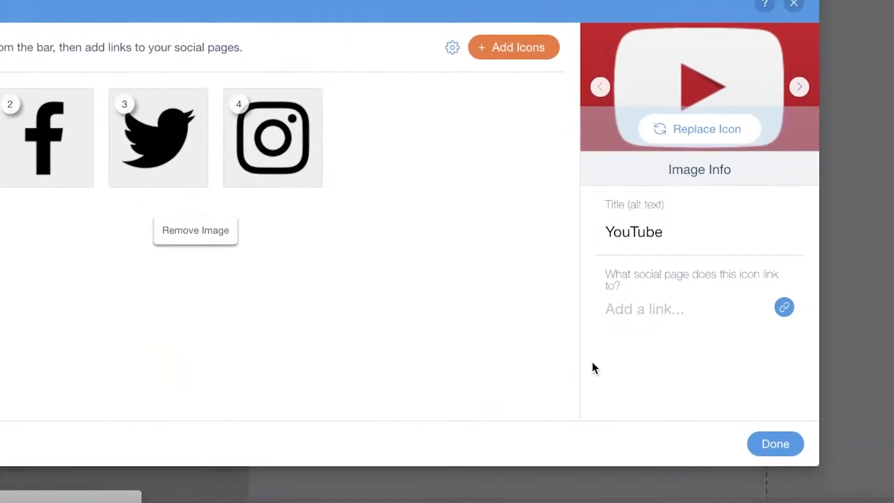
{"action": "left_click_drag", "start_coordinate": [139, 215], "coordinate": [332, 209]}
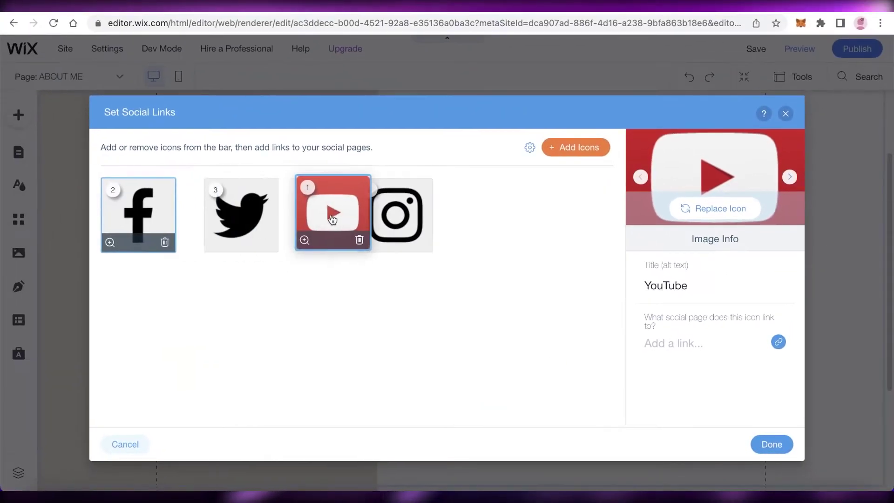
{"action": "left_click", "coordinate": [143, 212]}
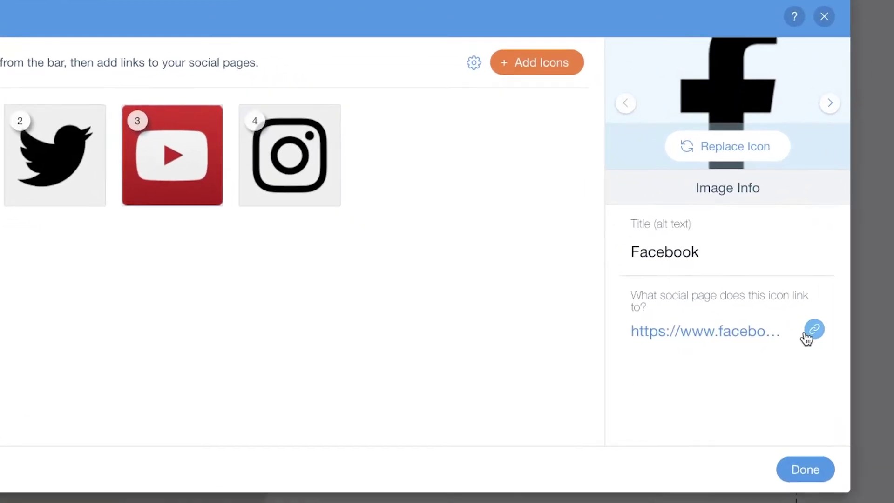
{"action": "left_click", "coordinate": [811, 331]}
{"action": "right_click", "coordinate": [435, 133]}
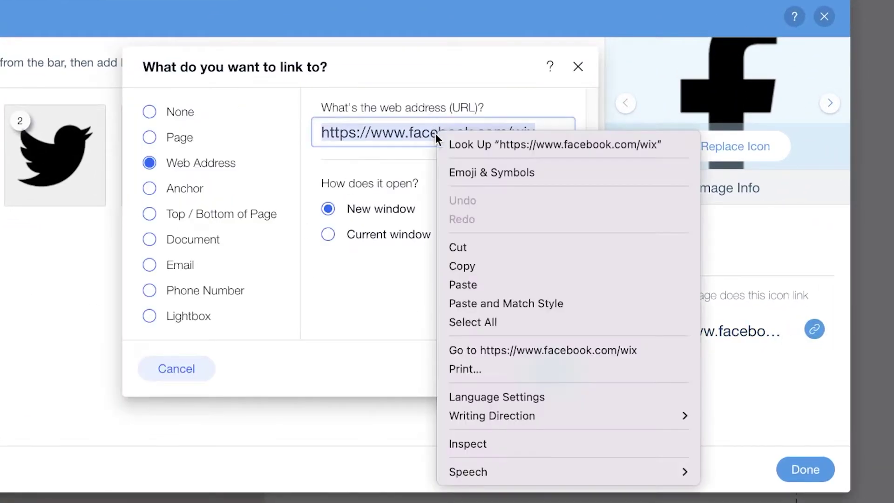
{"action": "left_click", "coordinate": [274, 389]}
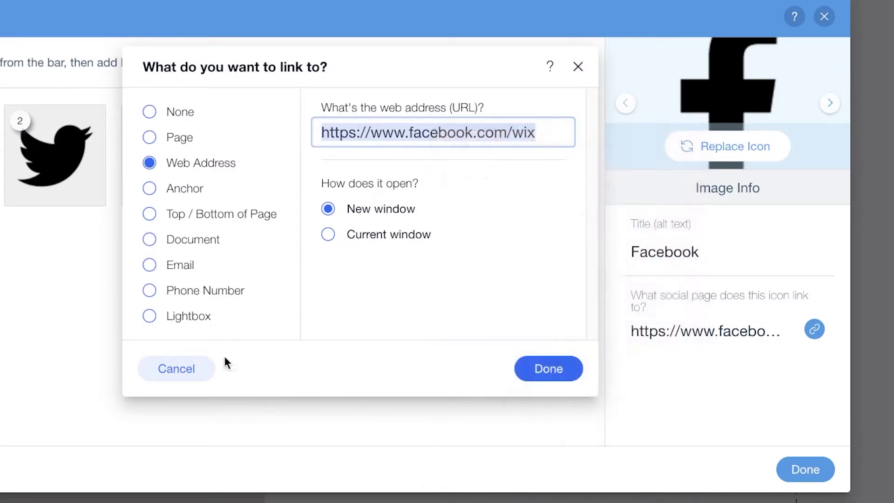
{"action": "left_click", "coordinate": [198, 366]}
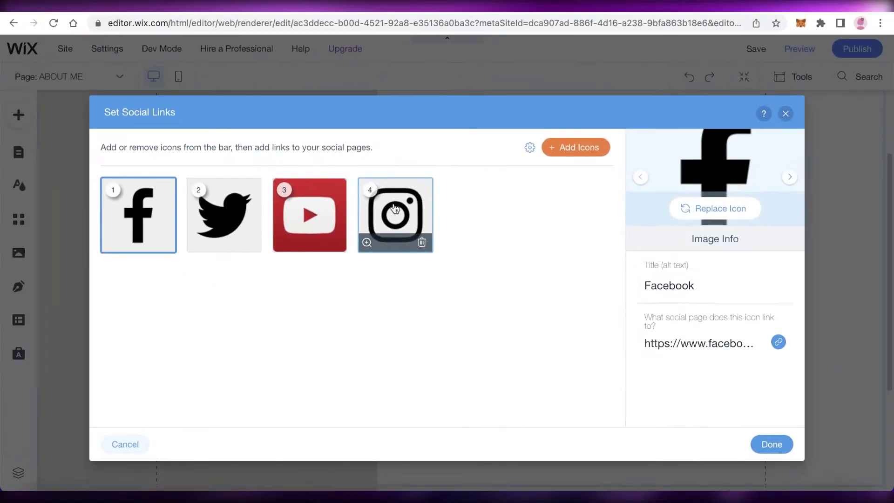
{"action": "left_click", "coordinate": [289, 147]}
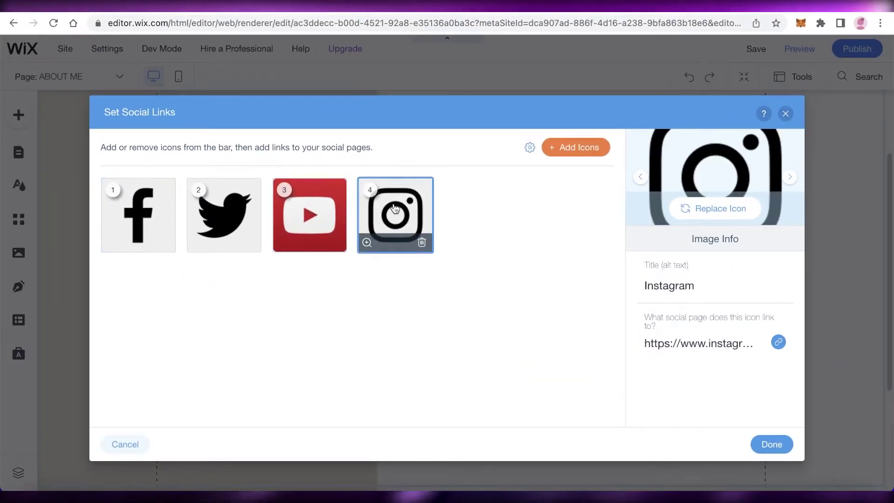
Select the Facebook icon, open Facebook in a new browser tab and copy the profile page's web address
{"action": "left_click", "coordinate": [138, 214]}
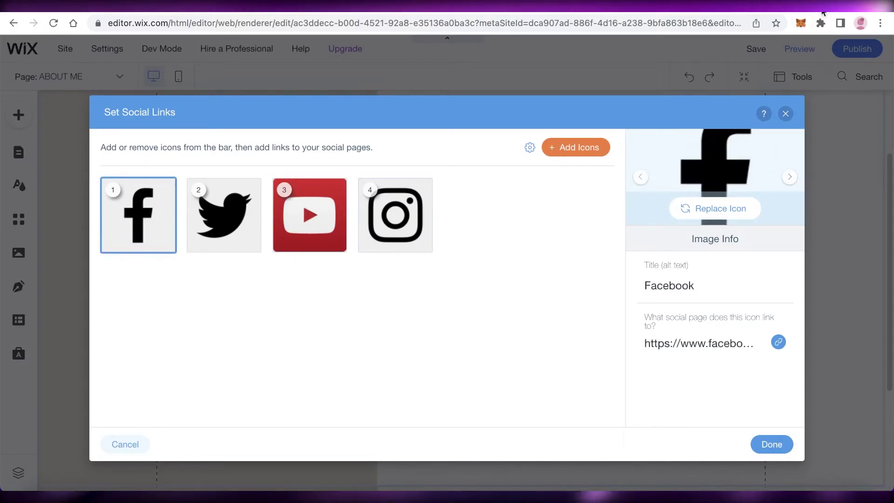
{"action": "key", "text": "ctrl+t"}
{"action": "type", "text": "fa"}
{"action": "key", "text": "Return"}
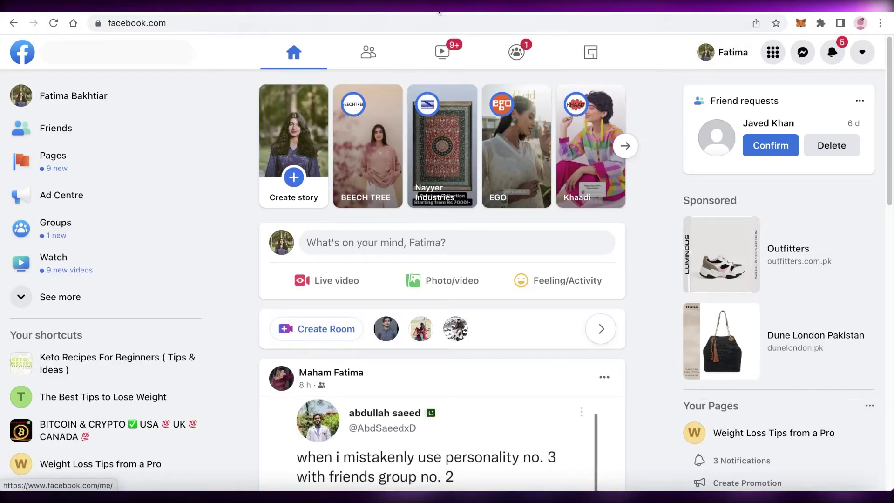
{"action": "right_click", "coordinate": [433, 21]}
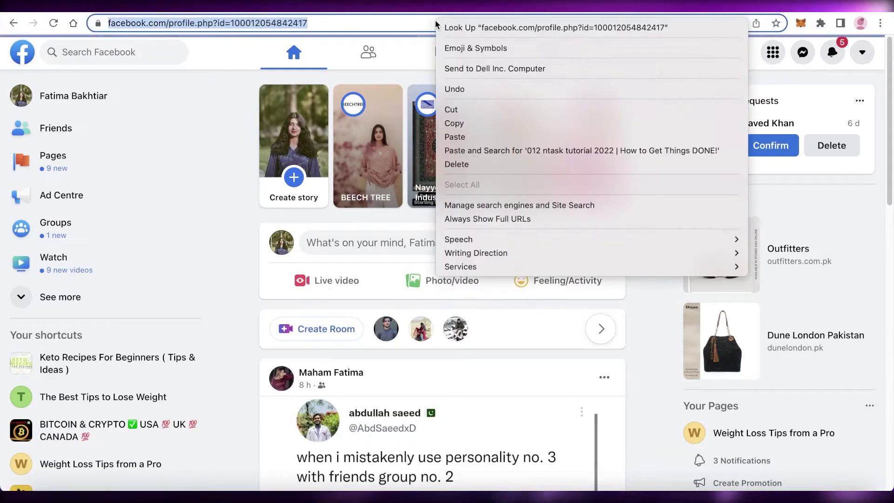
{"action": "left_click", "coordinate": [449, 121]}
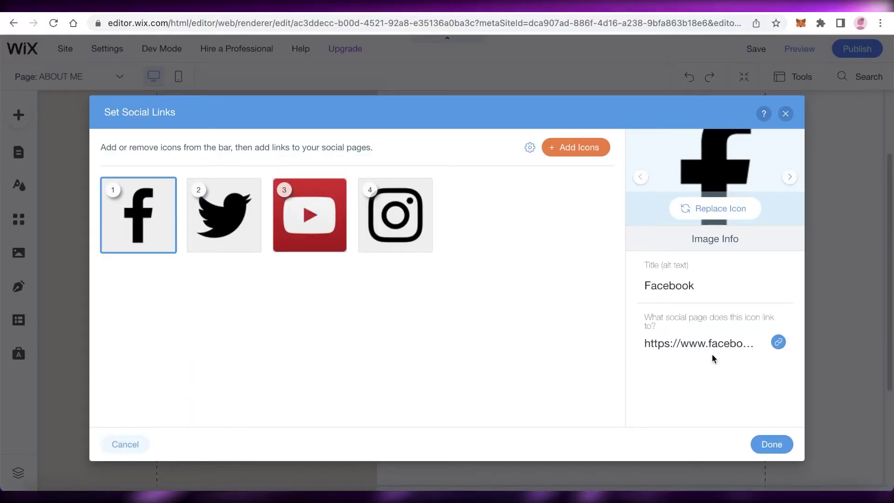
Set the Facebook icon's web address to the copied profile link and apply the social link settings
{"action": "left_click", "coordinate": [712, 353]}
{"action": "right_click", "coordinate": [489, 202]}
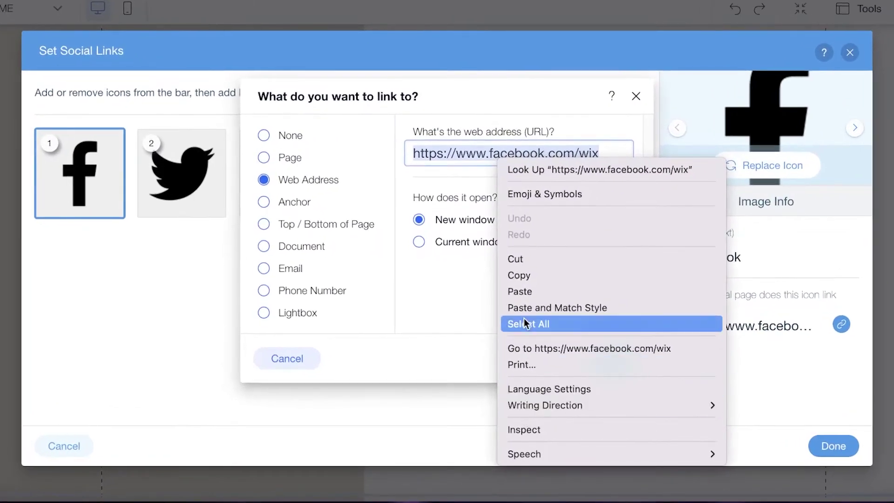
{"action": "left_click", "coordinate": [523, 290]}
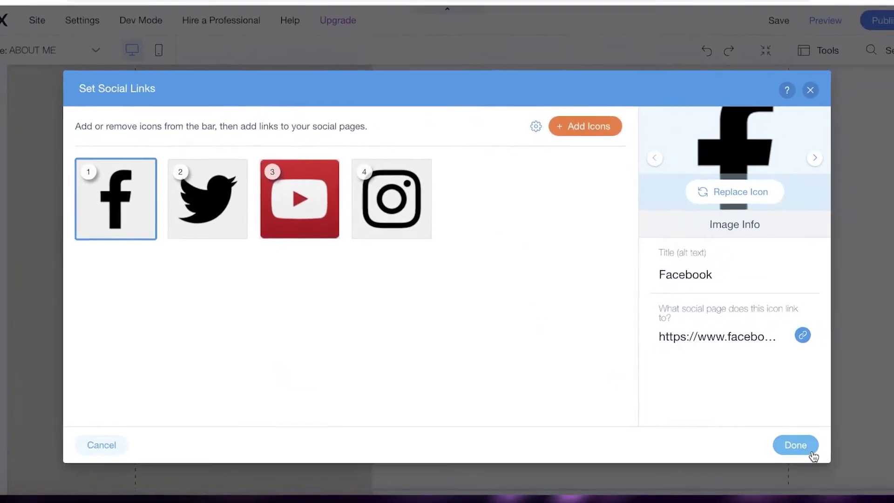
{"action": "left_click", "coordinate": [834, 445]}
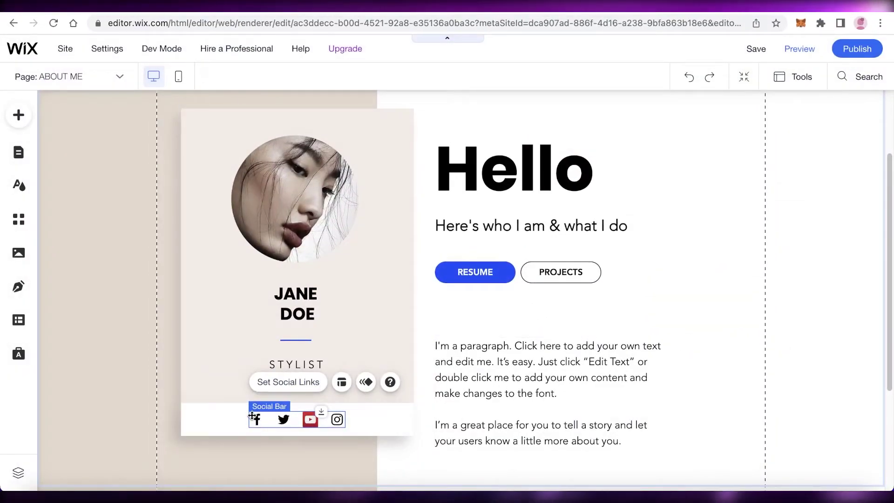
Delete the RESUME button below the "Here's who I am & what I do" subtitle
{"action": "left_click", "coordinate": [543, 175]}
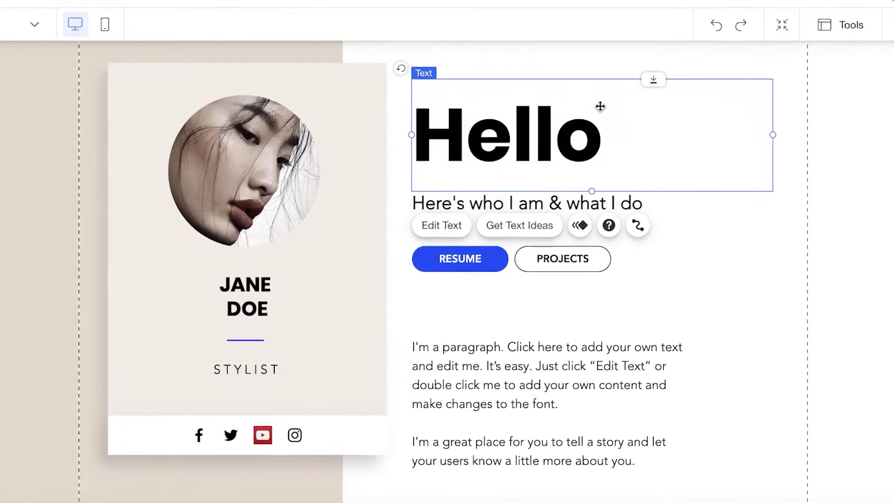
{"action": "left_click", "coordinate": [414, 279]}
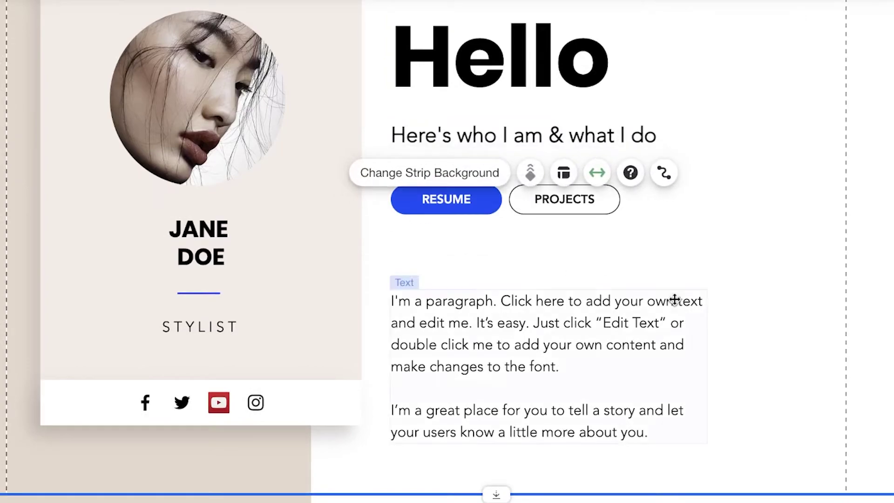
{"action": "left_click", "coordinate": [468, 202]}
{"action": "key", "text": "Delete"}
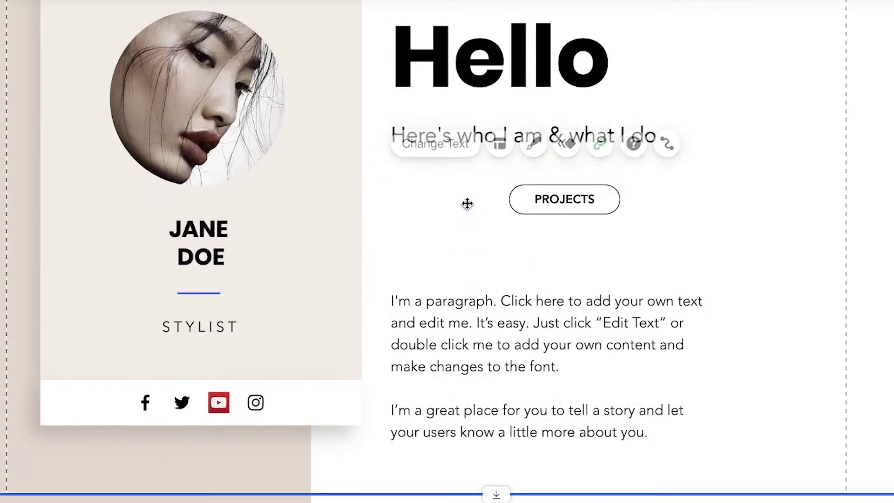
Delete the PROJECTS button and move the paragraph text up to sit below the "Here's who I am & what I do" subtitle
{"action": "left_click", "coordinate": [554, 201]}
{"action": "key", "text": "Delete"}
{"action": "scroll", "coordinate": [547, 226], "scroll_direction": "up", "scroll_amount": 1}
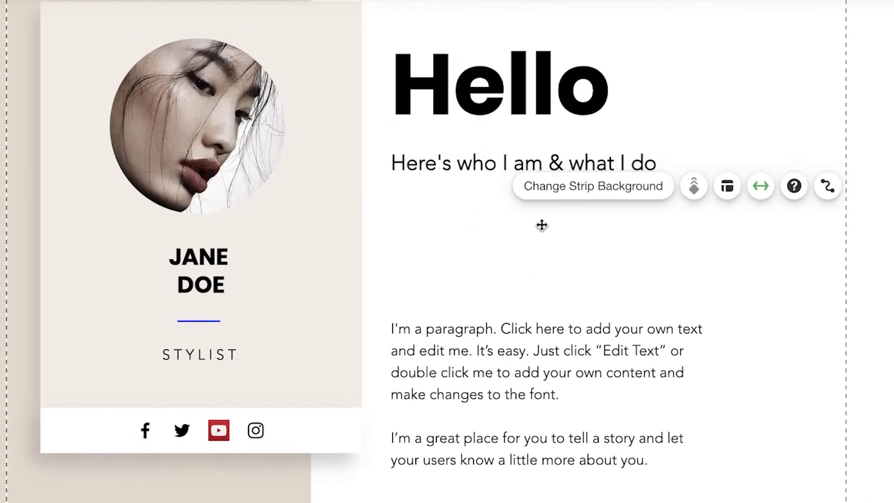
{"action": "left_click_drag", "start_coordinate": [554, 396], "coordinate": [551, 295]}
Replace the placeholder paragraph below the subtitle with "I have worked for NYFW. etc etc." and finish editing the text
{"action": "double_click", "coordinate": [550, 297]}
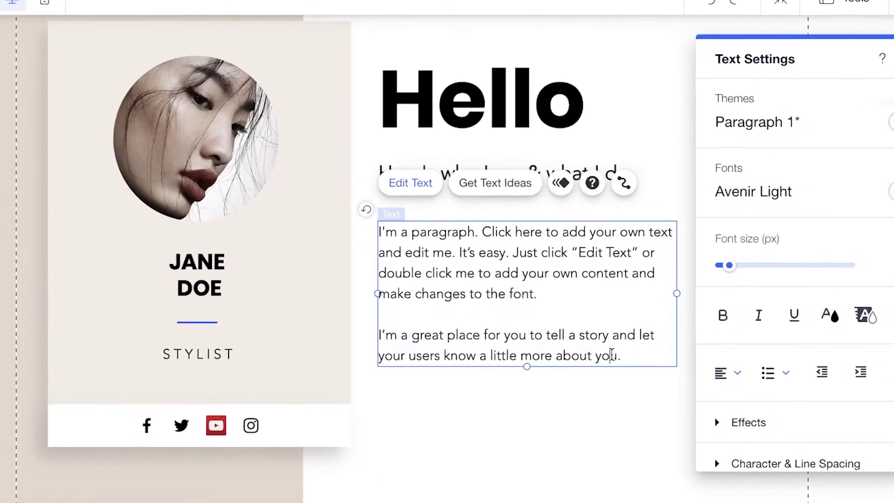
{"action": "left_click_drag", "start_coordinate": [648, 357], "coordinate": [364, 239]}
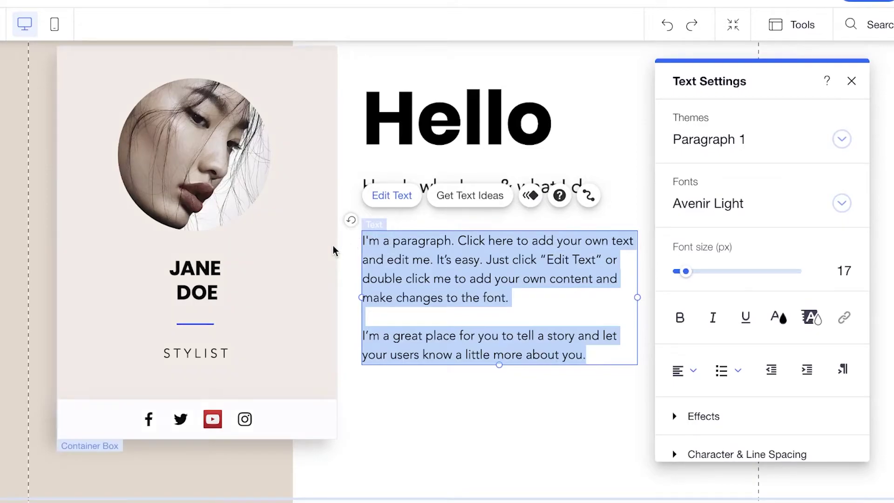
{"action": "key", "text": "BackSpace"}
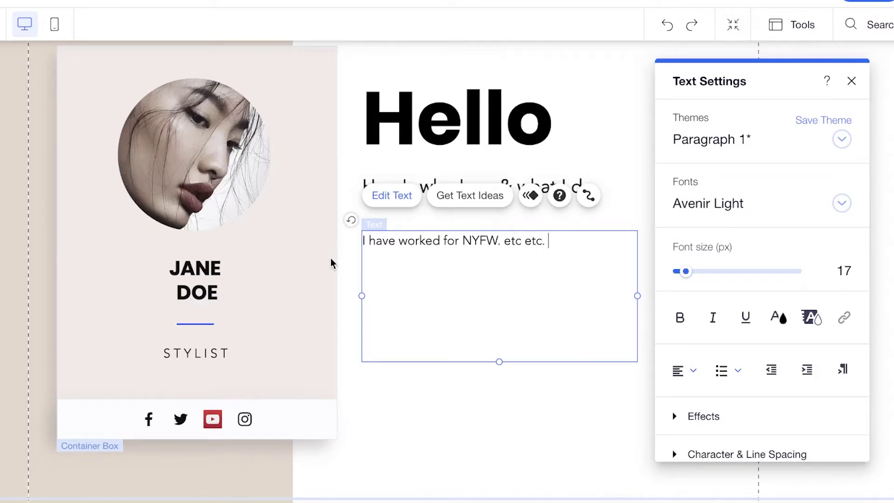
{"action": "left_click", "coordinate": [852, 81]}
{"action": "left_click", "coordinate": [713, 298]}
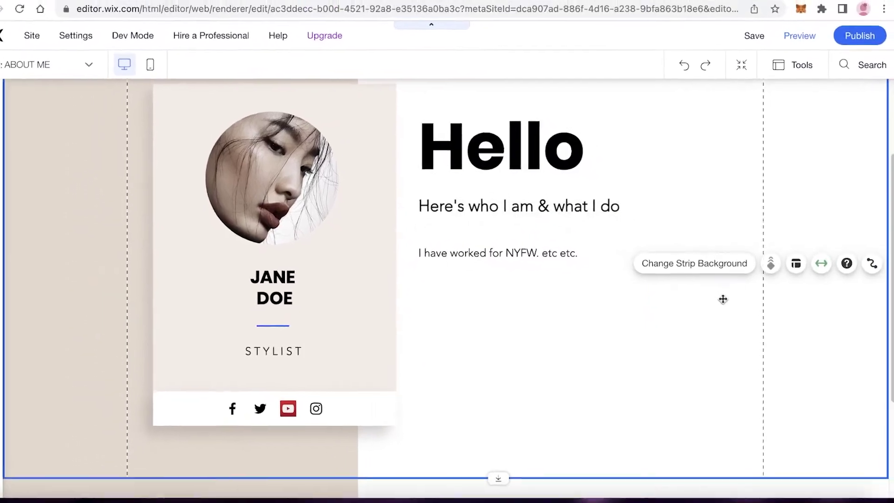
{"action": "scroll", "coordinate": [713, 298], "scroll_direction": "down", "scroll_amount": 5}
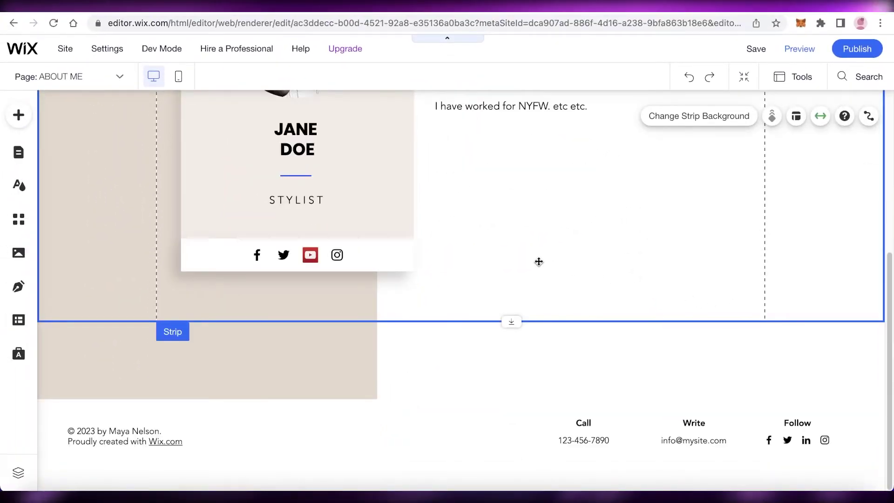
{"action": "scroll", "coordinate": [539, 262], "scroll_direction": "up", "scroll_amount": 5}
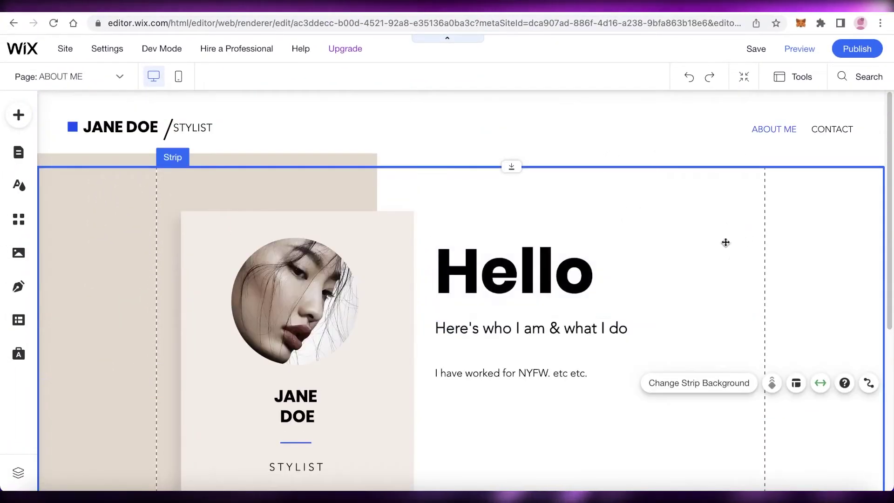
{"action": "scroll", "coordinate": [724, 242], "scroll_direction": "down", "scroll_amount": 5}
{"action": "scroll", "coordinate": [525, 265], "scroll_direction": "up", "scroll_amount": 5}
{"action": "scroll", "coordinate": [524, 271], "scroll_direction": "down", "scroll_amount": 5}
{"action": "scroll", "coordinate": [497, 265], "scroll_direction": "up", "scroll_amount": 5}
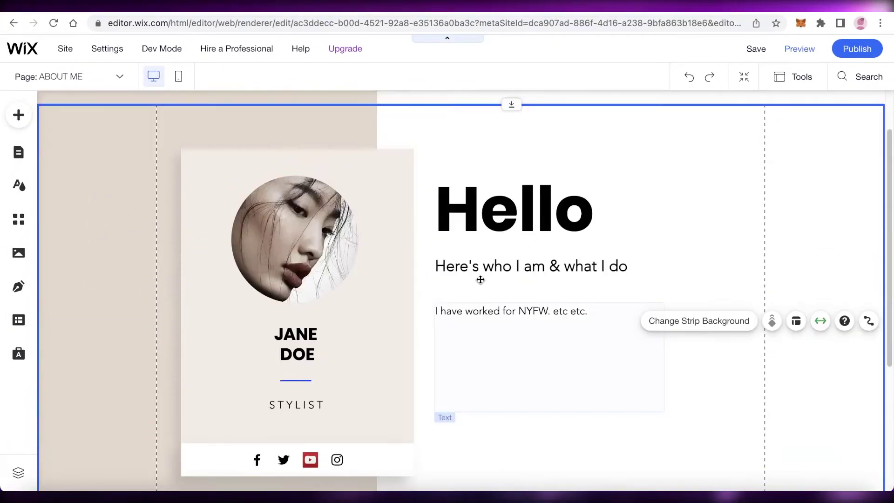
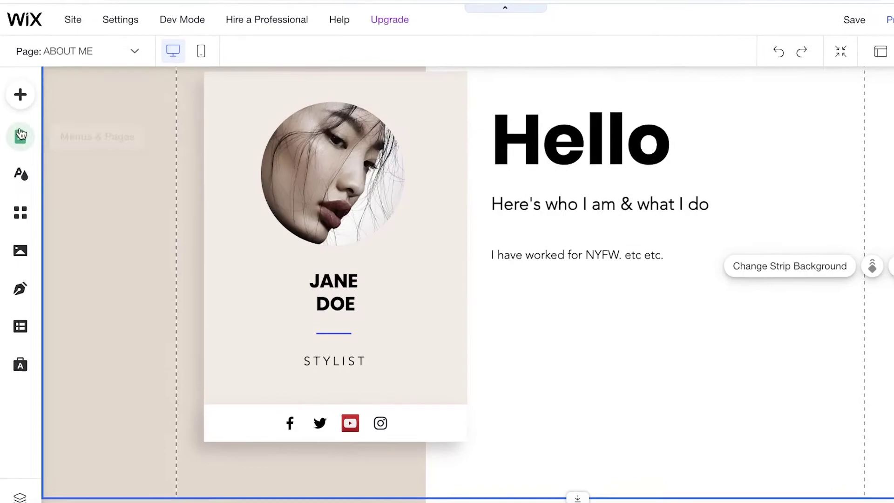
Look through the elements that can be added to the site, including the image, community, decorative, interactive, box, input and embed categories
{"action": "left_click", "coordinate": [21, 97]}
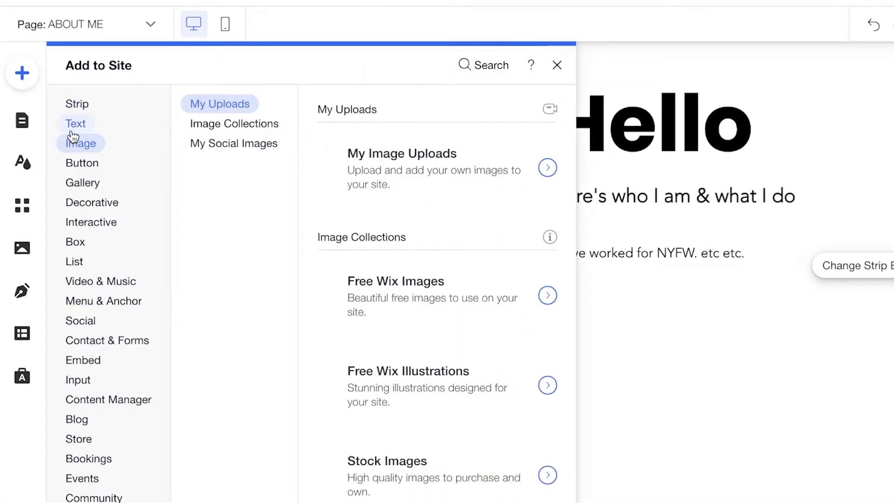
{"action": "mouse_move", "coordinate": [77, 132]}
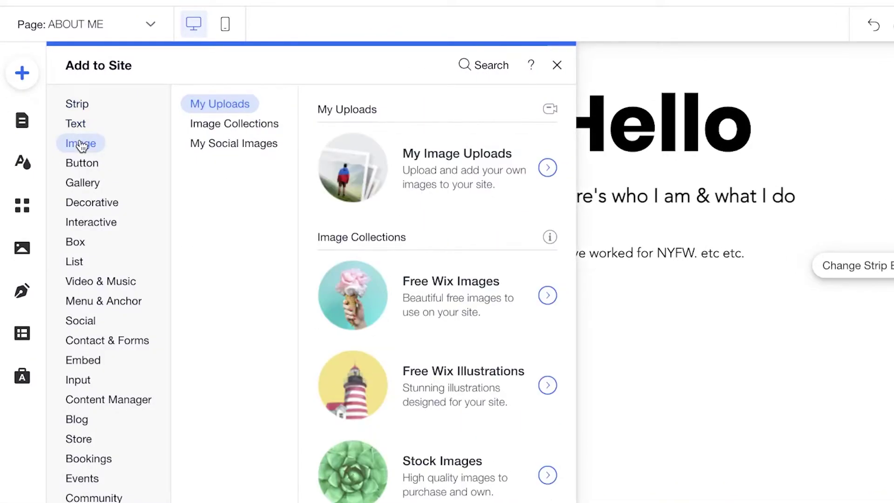
{"action": "scroll", "coordinate": [384, 284], "scroll_direction": "down", "scroll_amount": 4}
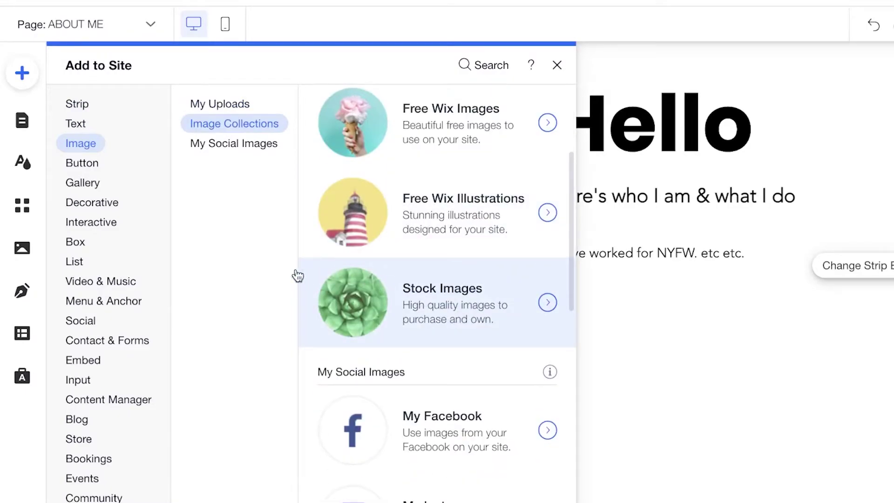
{"action": "left_click", "coordinate": [93, 498]}
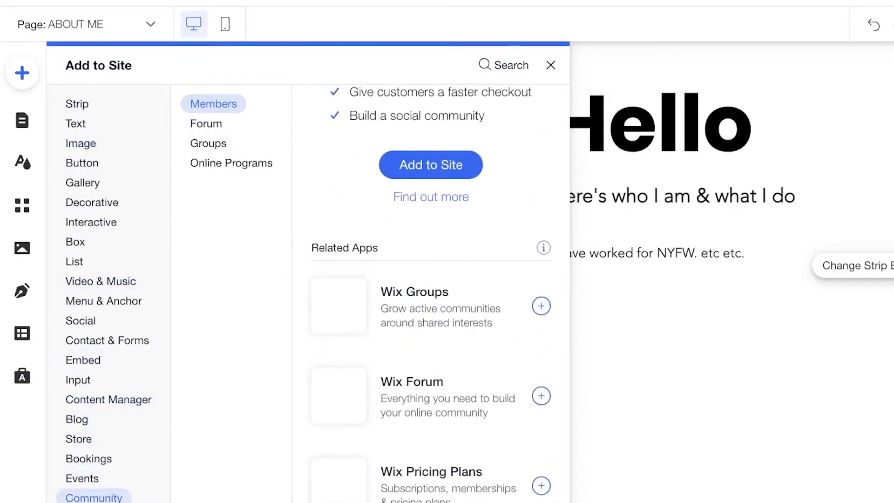
{"action": "mouse_move", "coordinate": [102, 204]}
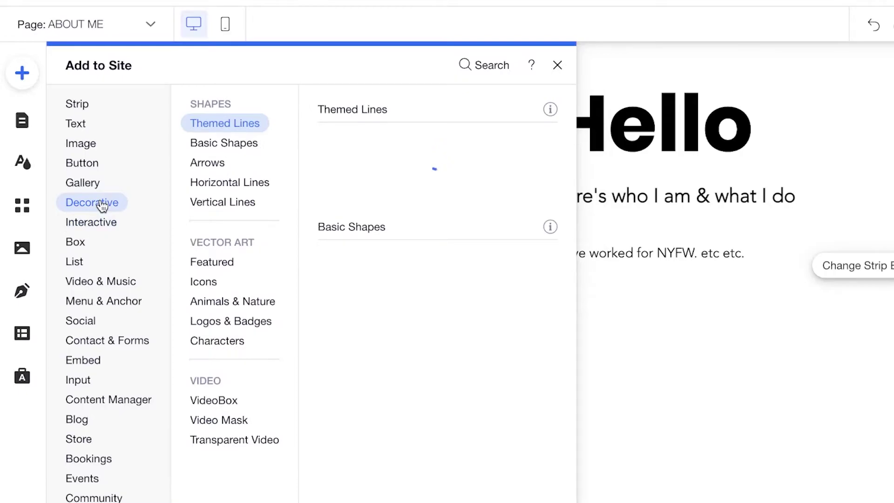
{"action": "mouse_move", "coordinate": [106, 227]}
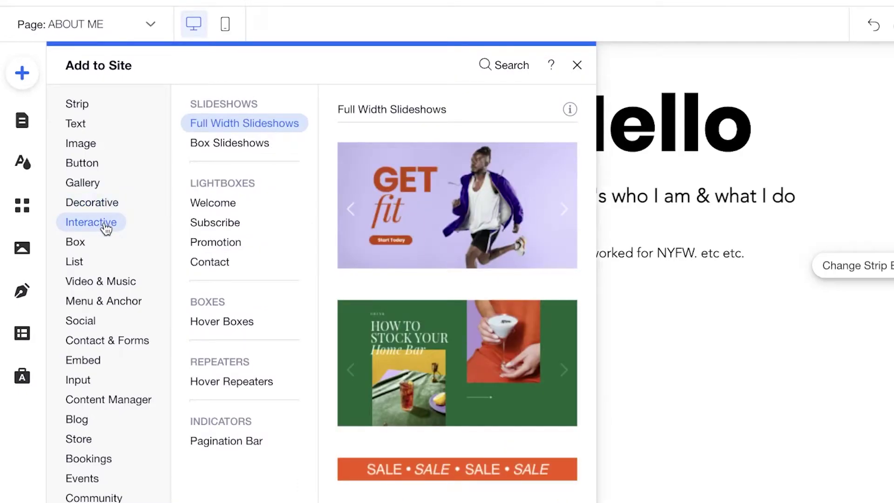
{"action": "mouse_move", "coordinate": [90, 252]}
{"action": "scroll", "coordinate": [403, 283], "scroll_direction": "down", "scroll_amount": 10}
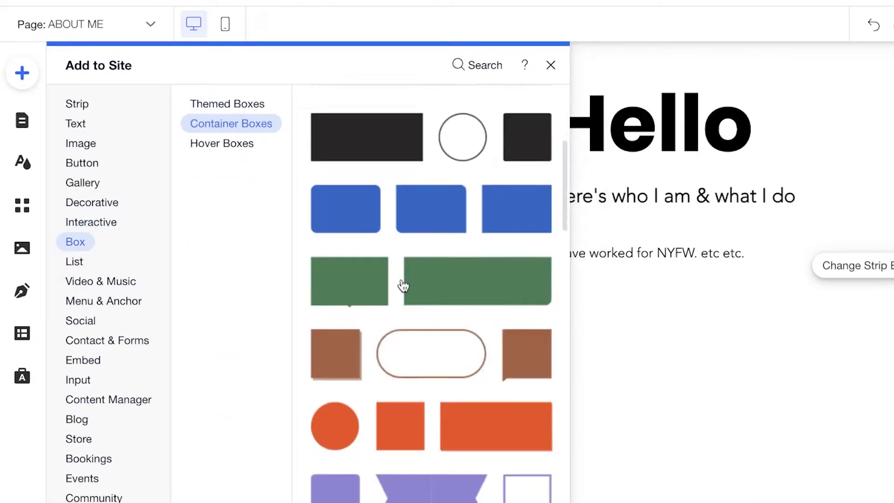
{"action": "scroll", "coordinate": [402, 283], "scroll_direction": "down", "scroll_amount": 8}
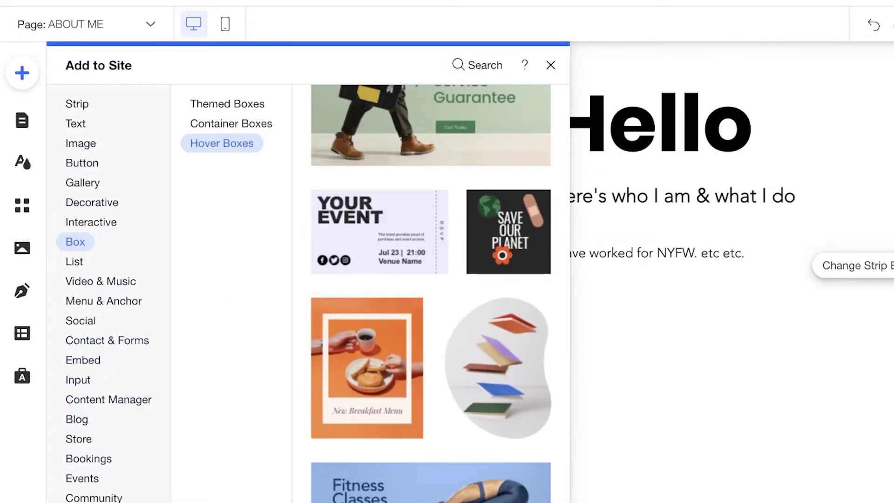
{"action": "mouse_move", "coordinate": [89, 393]}
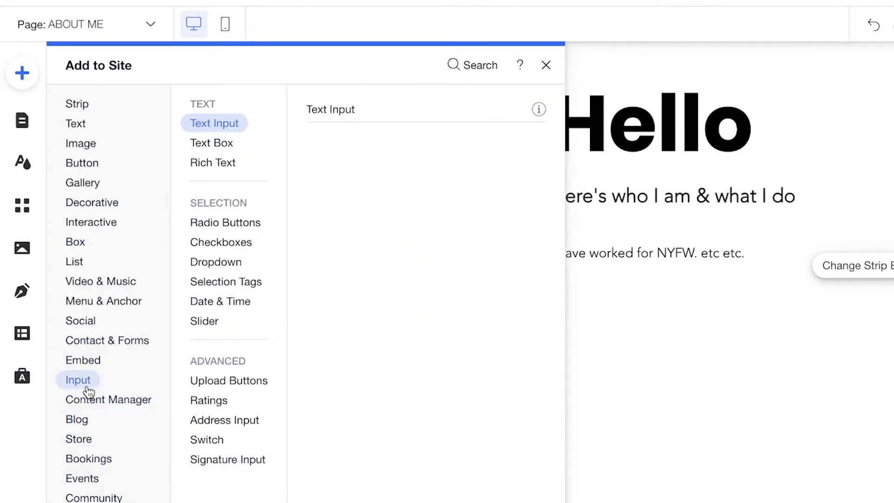
{"action": "mouse_move", "coordinate": [80, 369]}
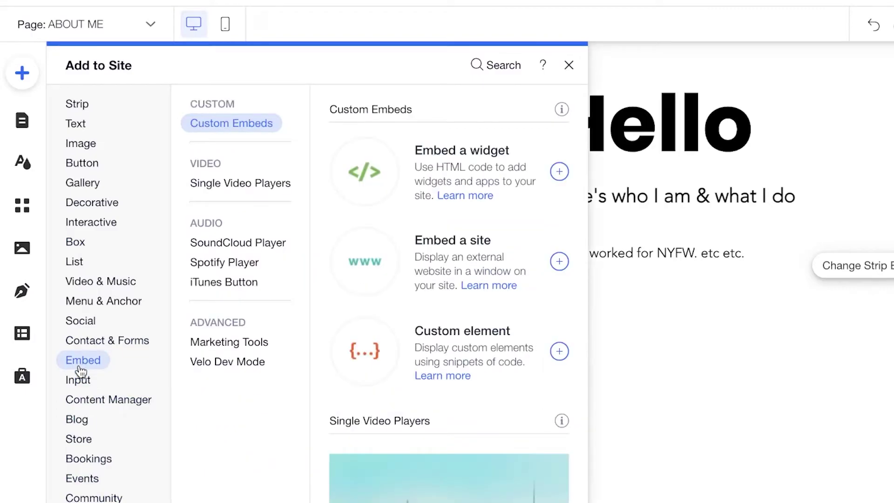
{"action": "mouse_move", "coordinate": [95, 325]}
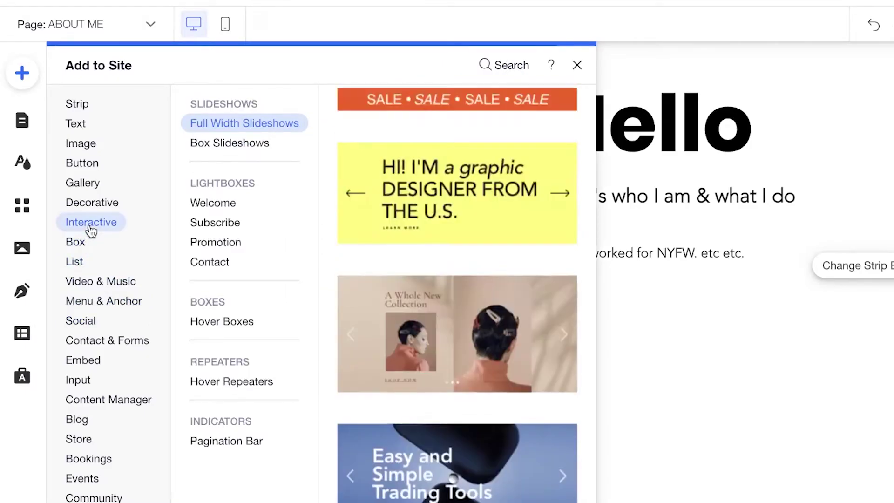
Add a Masonry grid gallery to the About Me page and position it below the profile card, just above the footer
{"action": "mouse_move", "coordinate": [84, 188]}
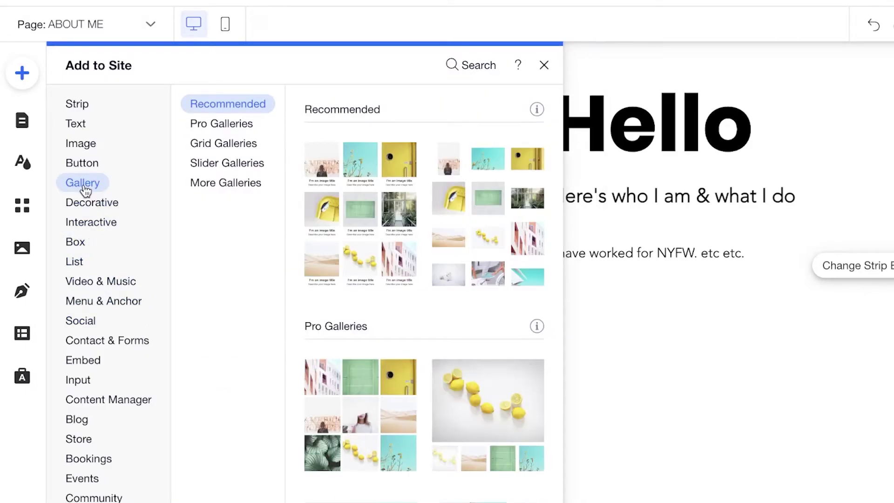
{"action": "scroll", "coordinate": [587, 191], "scroll_direction": "down", "scroll_amount": 1}
{"action": "scroll", "coordinate": [386, 354], "scroll_direction": "down", "scroll_amount": 10}
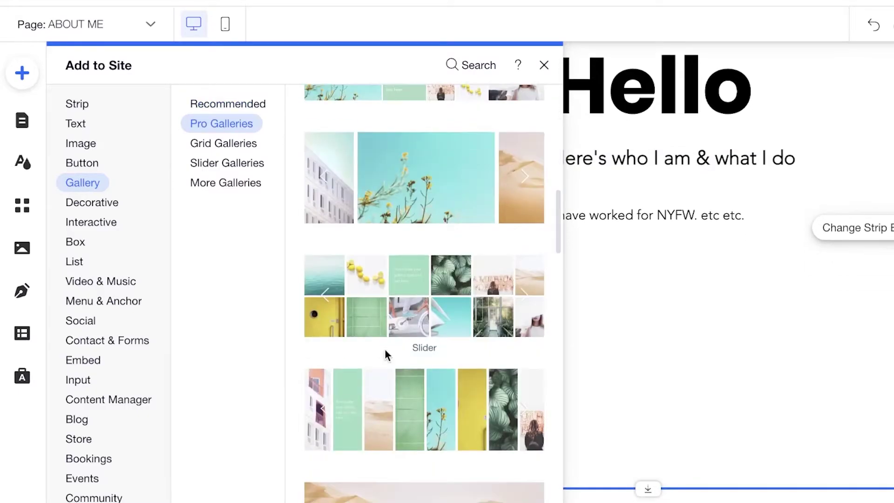
{"action": "scroll", "coordinate": [391, 349], "scroll_direction": "down", "scroll_amount": 10}
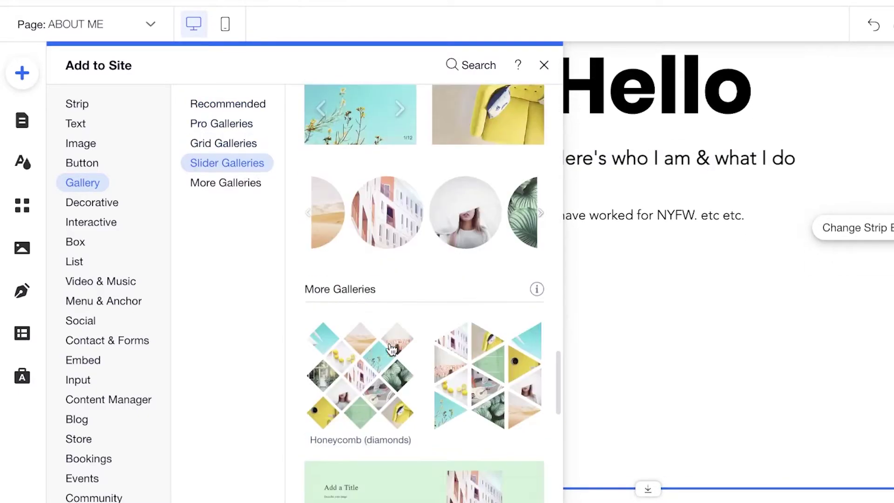
{"action": "scroll", "coordinate": [414, 305], "scroll_direction": "up", "scroll_amount": 5}
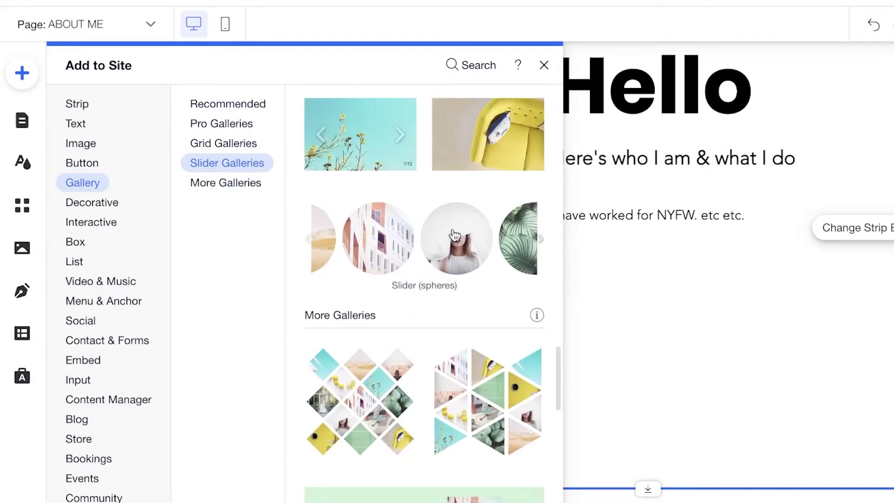
{"action": "scroll", "coordinate": [456, 232], "scroll_direction": "up", "scroll_amount": 5}
{"action": "scroll", "coordinate": [417, 214], "scroll_direction": "up", "scroll_amount": 6}
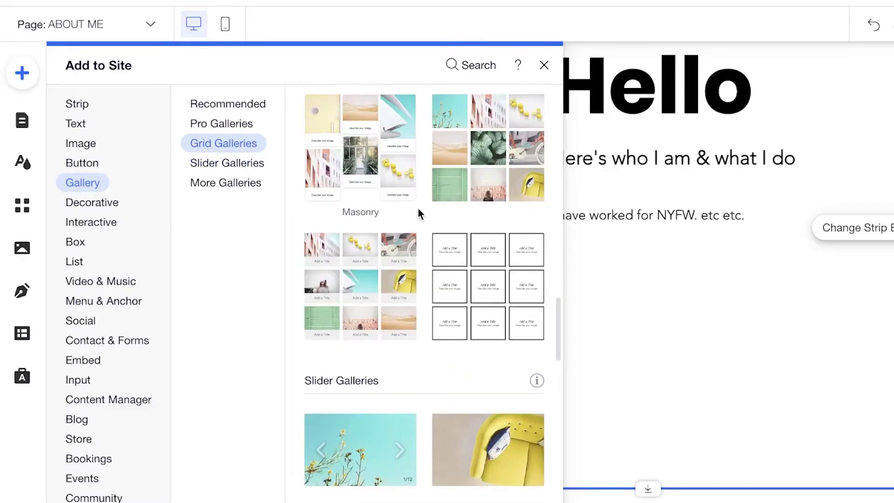
{"action": "left_click", "coordinate": [386, 263]}
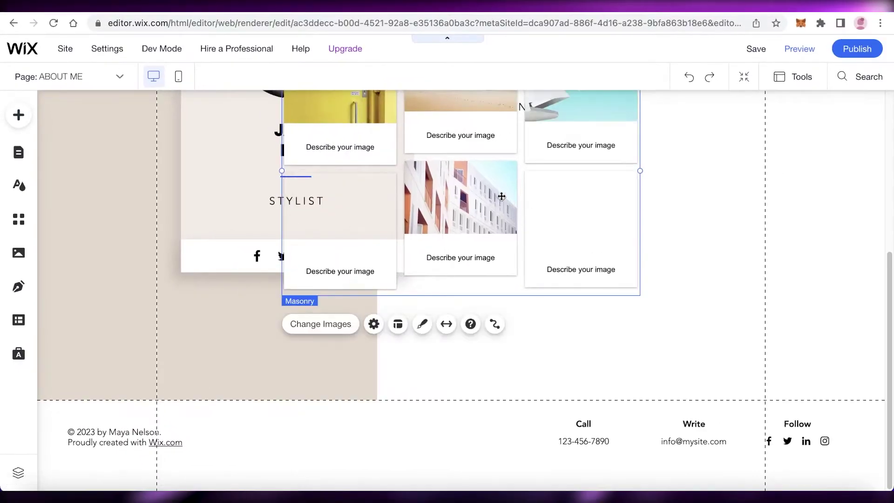
{"action": "left_click_drag", "start_coordinate": [501, 196], "coordinate": [484, 414]}
{"action": "scroll", "coordinate": [658, 294], "scroll_direction": "down", "scroll_amount": 3}
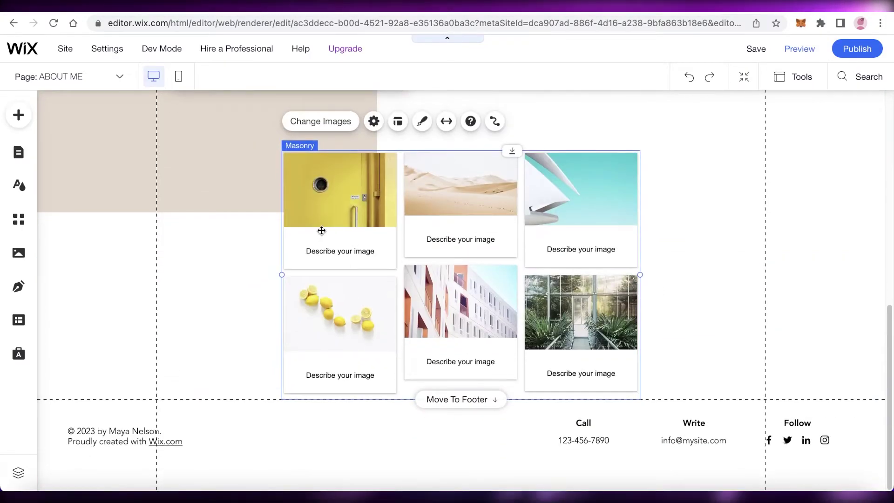
Remove all six sample images from the Masonry gallery
{"action": "left_click", "coordinate": [338, 122]}
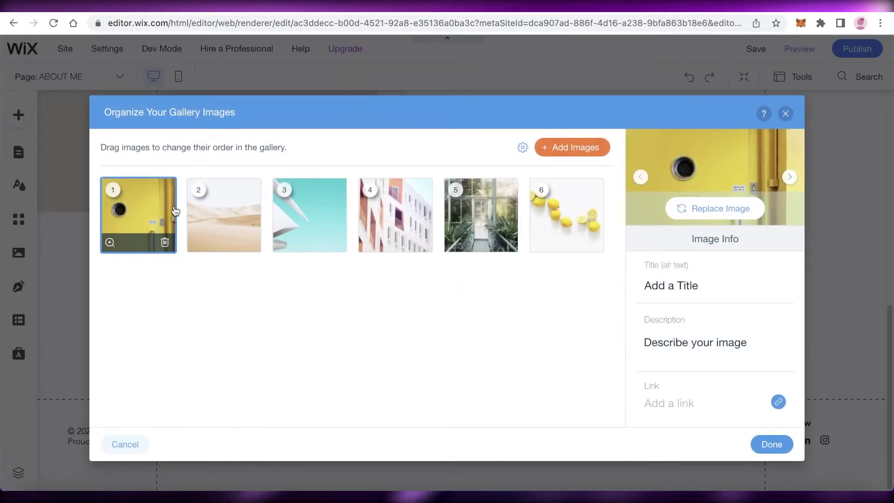
{"action": "left_click", "coordinate": [165, 243]}
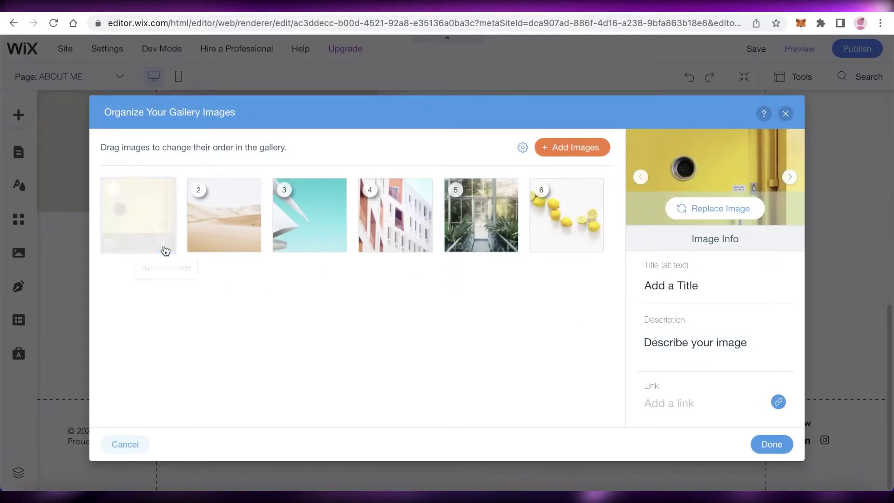
{"action": "left_click", "coordinate": [165, 243]}
{"action": "left_click", "coordinate": [165, 243]}
{"action": "left_click", "coordinate": [165, 244]}
{"action": "left_click", "coordinate": [165, 243]}
{"action": "left_click", "coordinate": [165, 243]}
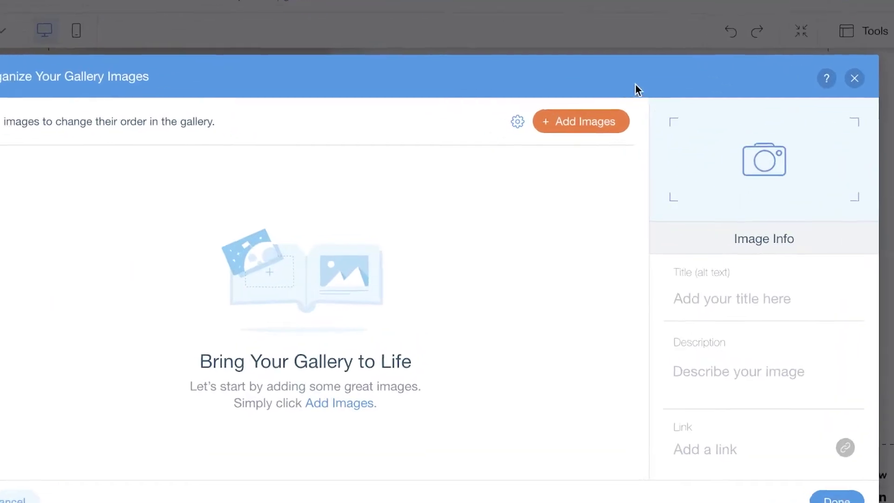
Start adding images to the empty gallery and search Media from Wix for "model"
{"action": "left_click", "coordinate": [582, 148]}
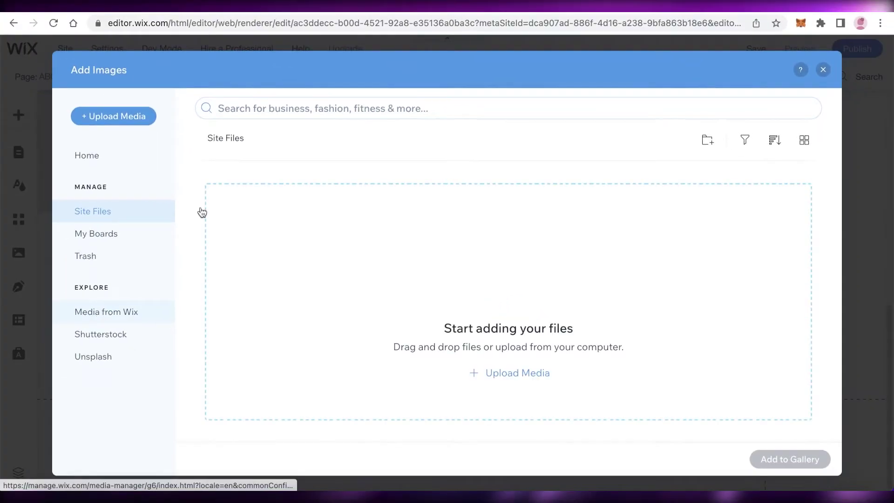
{"action": "left_click", "coordinate": [28, 325]}
{"action": "left_click", "coordinate": [350, 79]}
{"action": "type", "text": "model"}
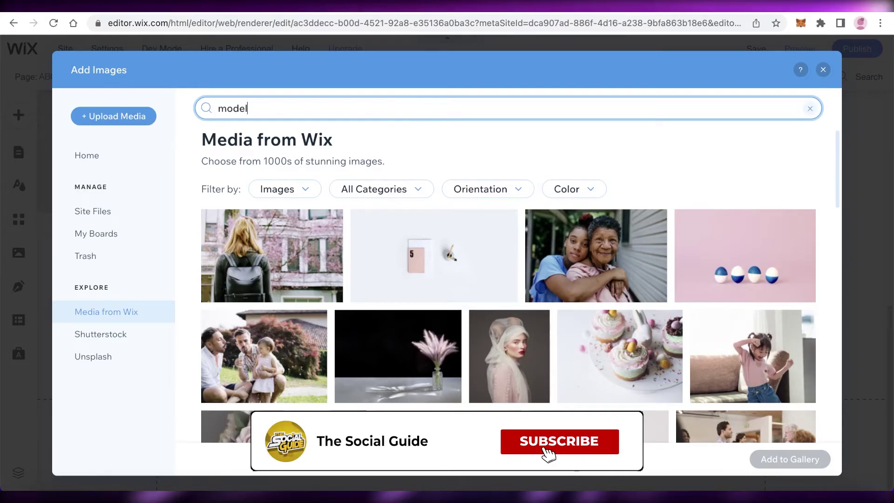
{"action": "key", "text": "Return"}
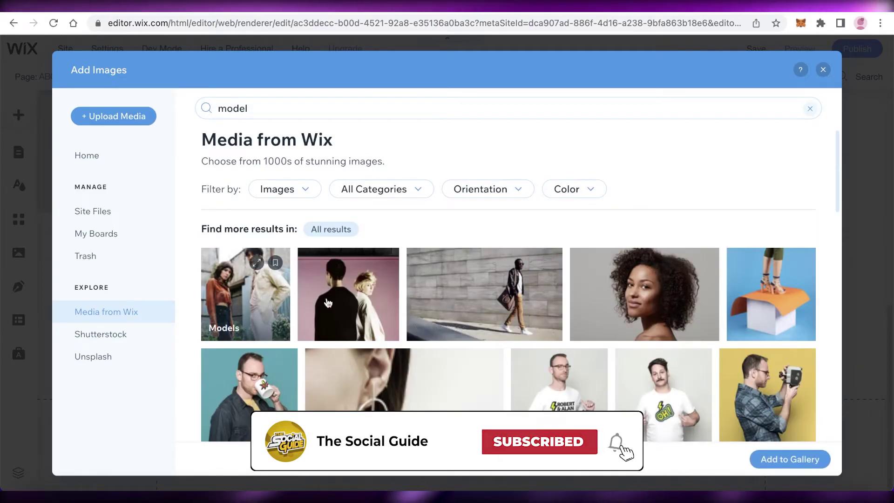
Select the model photos in the first two rows of results and add them to the Masonry gallery
{"action": "left_click", "coordinate": [329, 303]}
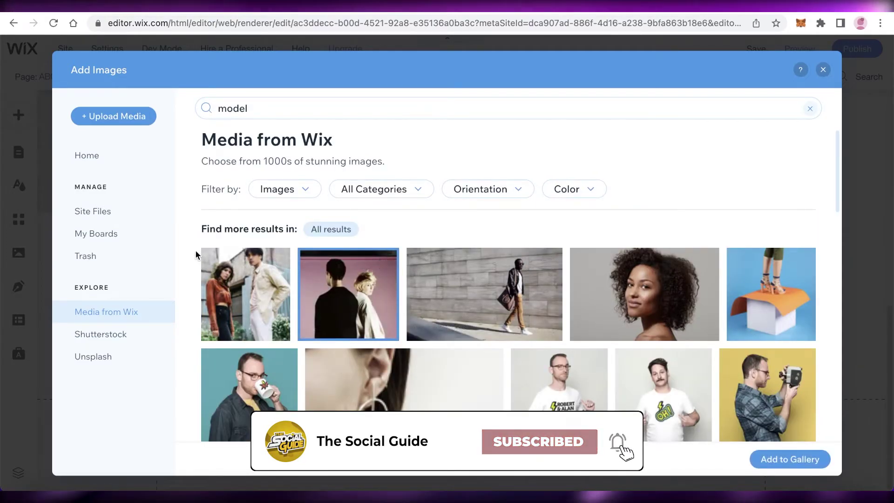
{"action": "left_click_drag", "start_coordinate": [195, 249], "coordinate": [820, 437]}
{"action": "left_click", "coordinate": [800, 458]}
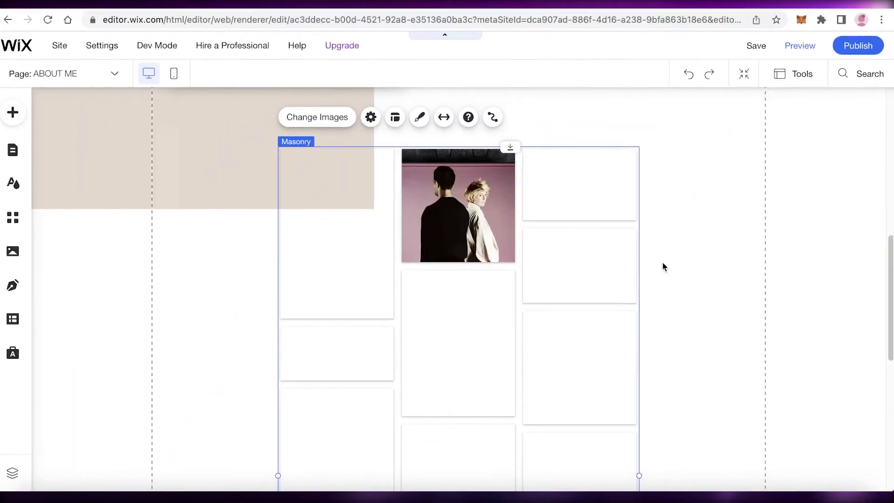
Review the filled Masonry gallery from its first row to its last images above the footer
{"action": "scroll", "coordinate": [652, 263], "scroll_direction": "down", "scroll_amount": 4}
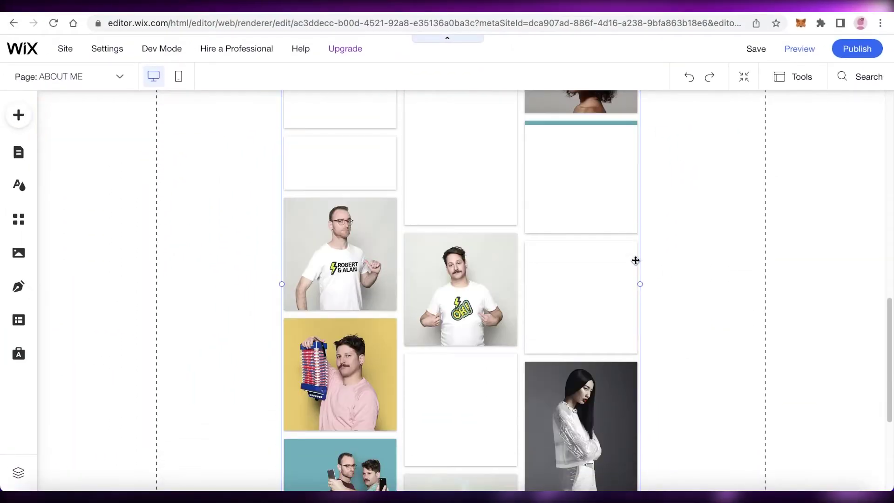
{"action": "scroll", "coordinate": [636, 260], "scroll_direction": "down", "scroll_amount": 4}
{"action": "scroll", "coordinate": [501, 179], "scroll_direction": "up", "scroll_amount": 7}
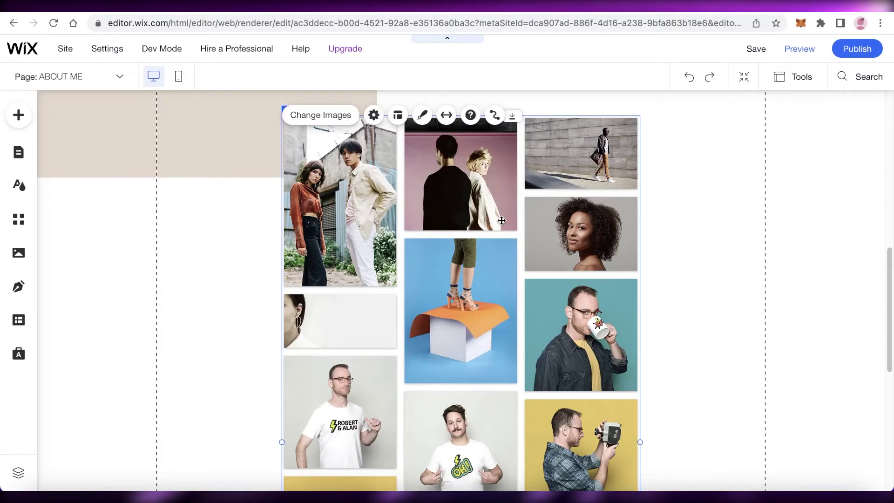
{"action": "scroll", "coordinate": [501, 220], "scroll_direction": "down", "scroll_amount": 6}
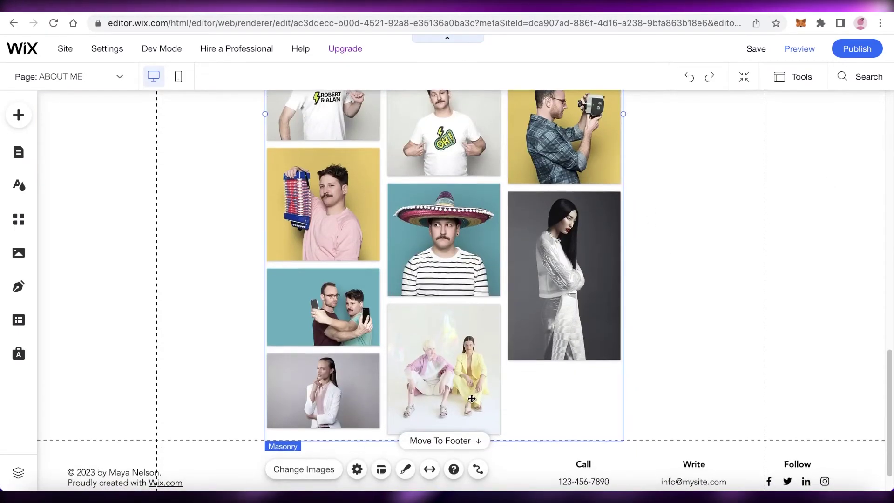
{"action": "scroll", "coordinate": [472, 399], "scroll_direction": "down", "scroll_amount": 1}
{"action": "scroll", "coordinate": [472, 398], "scroll_direction": "up", "scroll_amount": 3}
{"action": "scroll", "coordinate": [328, 433], "scroll_direction": "down", "scroll_amount": 3}
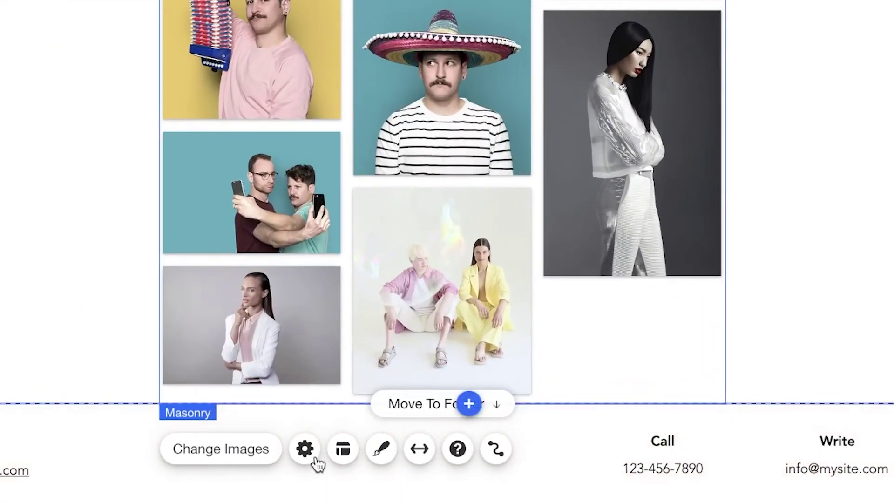
Try the image click behaviours "A link opens" and "Nothing happens" in the gallery's settings, and restore "They open in a pop-up"
{"action": "left_click", "coordinate": [298, 453]}
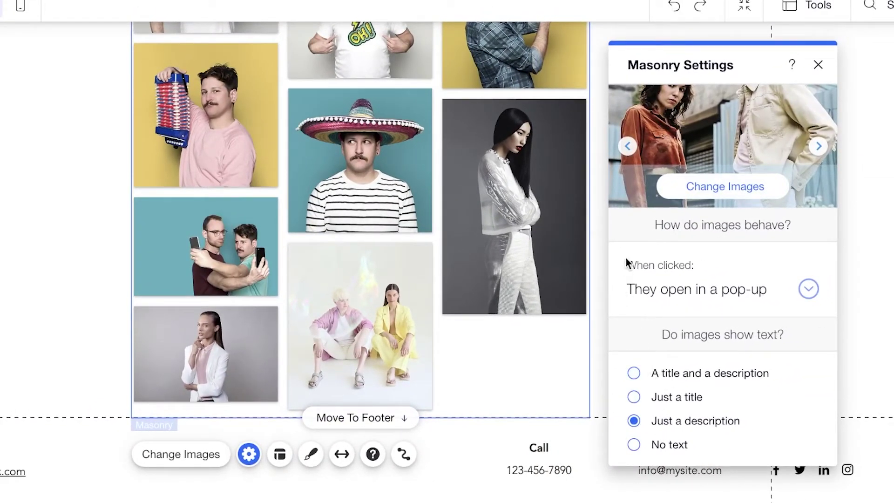
{"action": "left_click", "coordinate": [705, 297]}
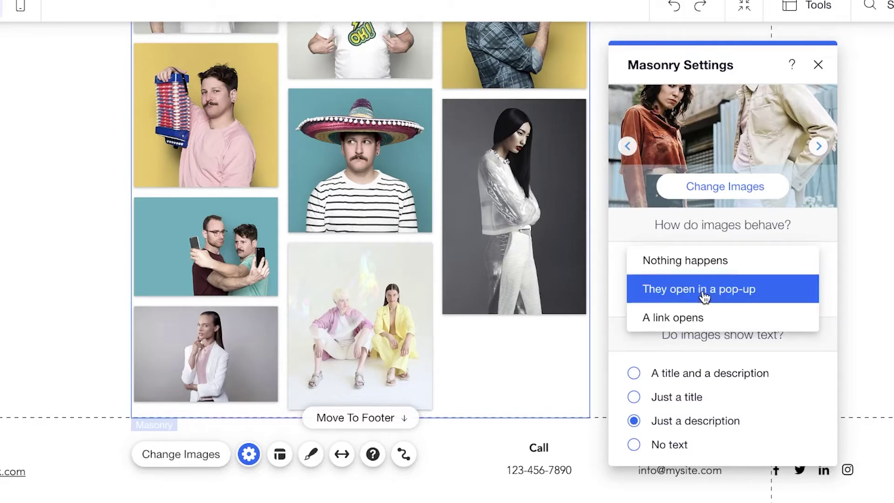
{"action": "left_click", "coordinate": [697, 319]}
{"action": "left_click", "coordinate": [696, 298]}
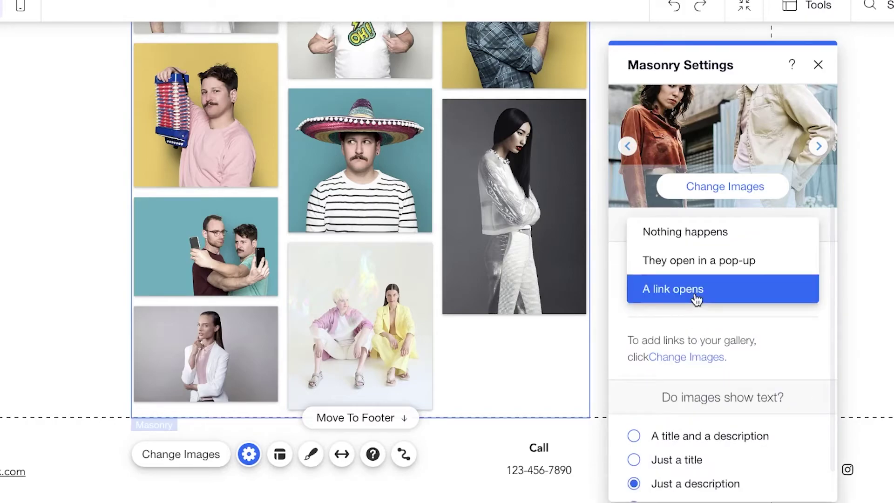
{"action": "left_click", "coordinate": [694, 234]}
{"action": "left_click", "coordinate": [681, 289]}
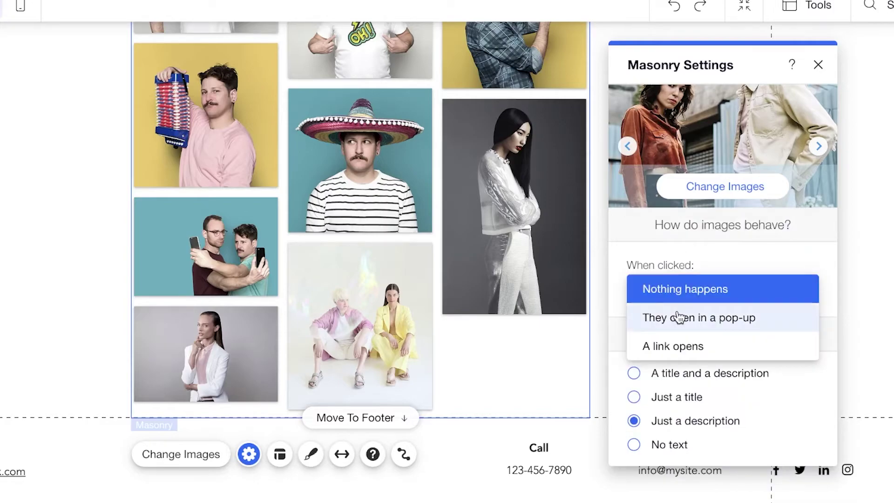
{"action": "left_click", "coordinate": [679, 316]}
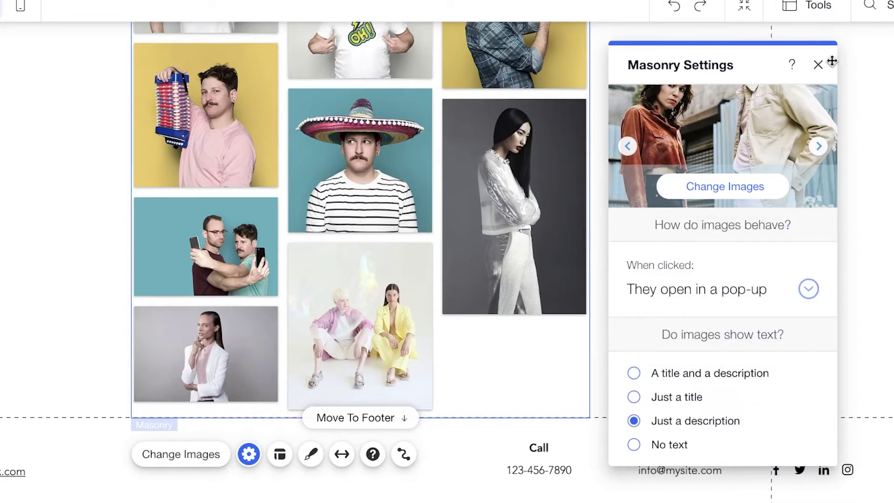
{"action": "left_click", "coordinate": [818, 65]}
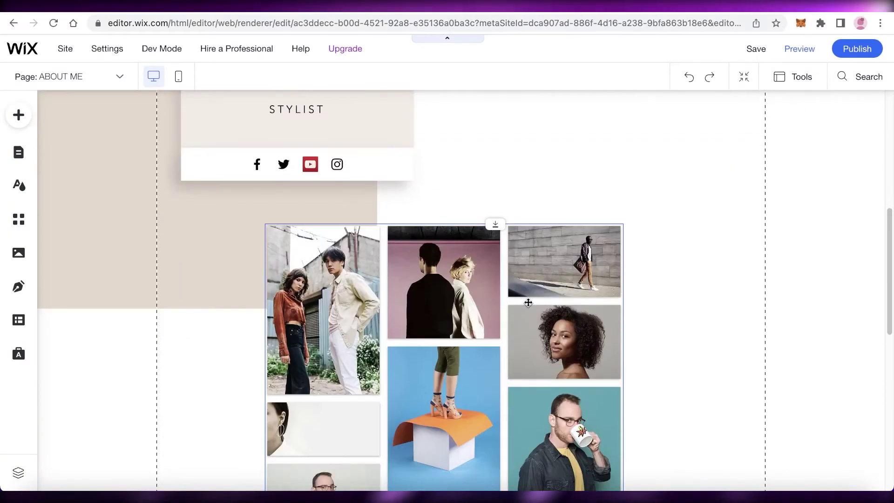
Shift the Masonry gallery slightly to the right on the About Me page
{"action": "left_click", "coordinate": [528, 302]}
{"action": "mouse_move", "coordinate": [528, 302]}
{"action": "left_mouse_down"}
{"action": "mouse_move", "coordinate": [508, 294]}
{"action": "mouse_move", "coordinate": [558, 299]}
{"action": "mouse_move", "coordinate": [543, 301]}
{"action": "left_mouse_up"}
{"action": "scroll", "coordinate": [891, 203], "scroll_direction": "up", "scroll_amount": 7}
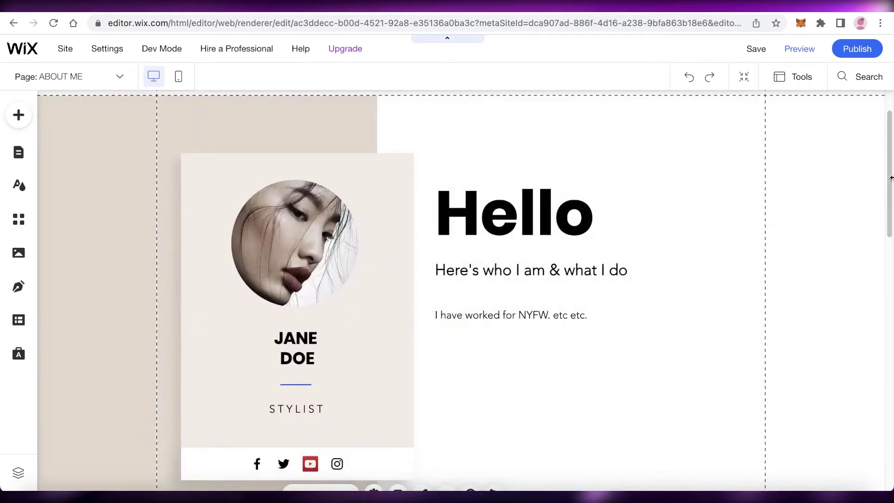
{"action": "scroll", "coordinate": [891, 203], "scroll_direction": "up", "scroll_amount": 1}
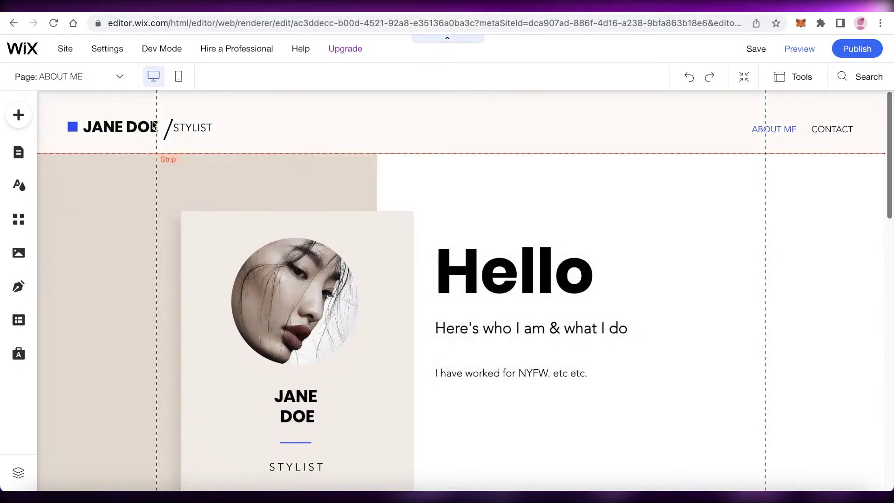
Look over the Contact page and its form, and return to the About Me page to check its content down to the gallery
{"action": "left_click", "coordinate": [120, 77]}
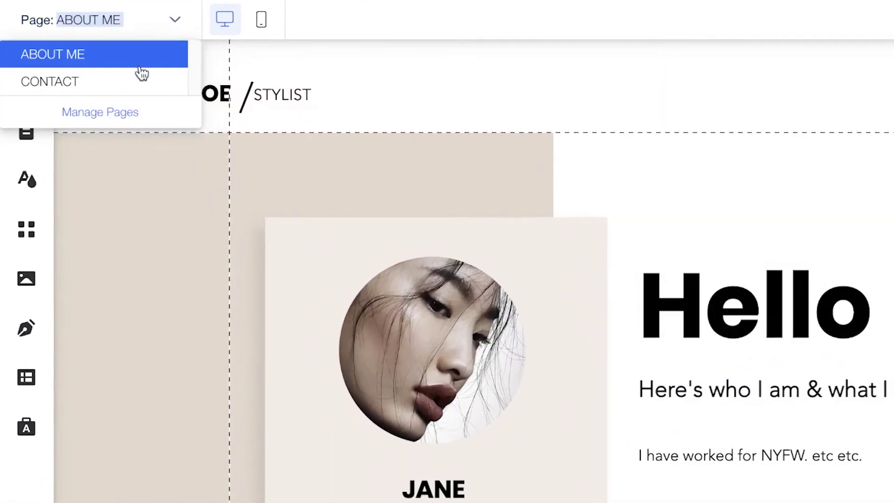
{"action": "left_click", "coordinate": [96, 83]}
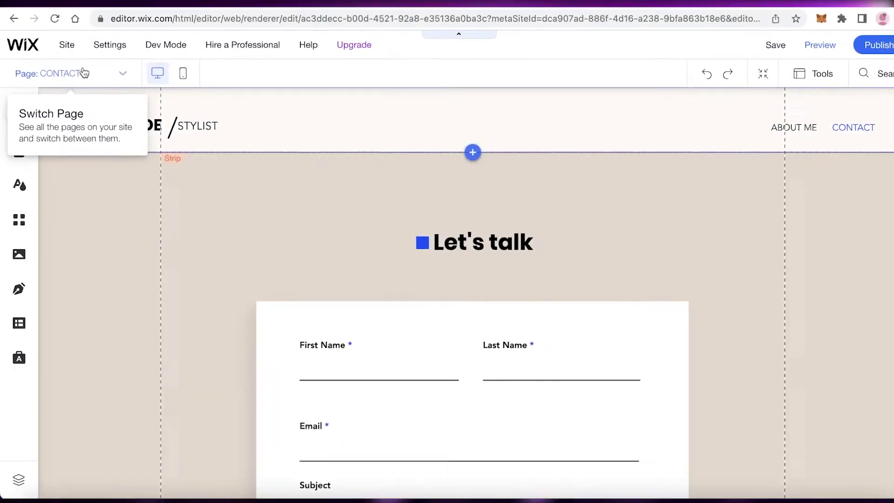
{"action": "scroll", "coordinate": [759, 194], "scroll_direction": "down", "scroll_amount": 10}
{"action": "scroll", "coordinate": [606, 204], "scroll_direction": "up", "scroll_amount": 10}
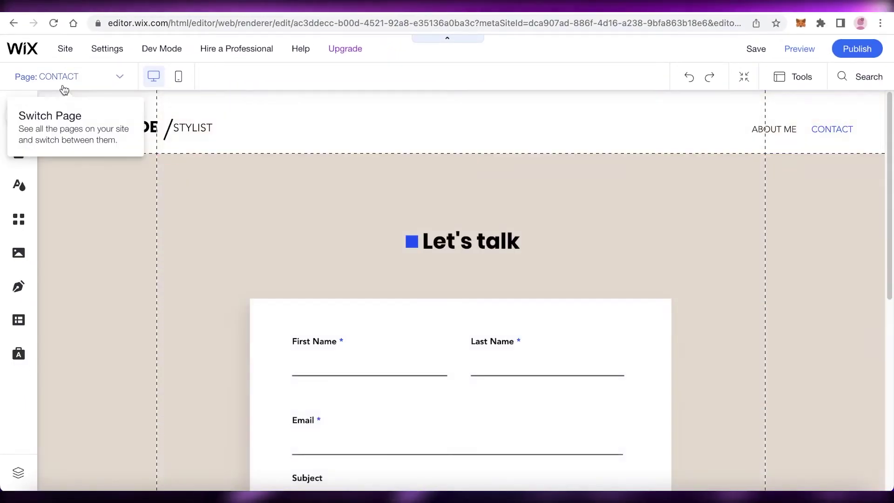
{"action": "left_click", "coordinate": [65, 87]}
{"action": "left_click", "coordinate": [63, 100]}
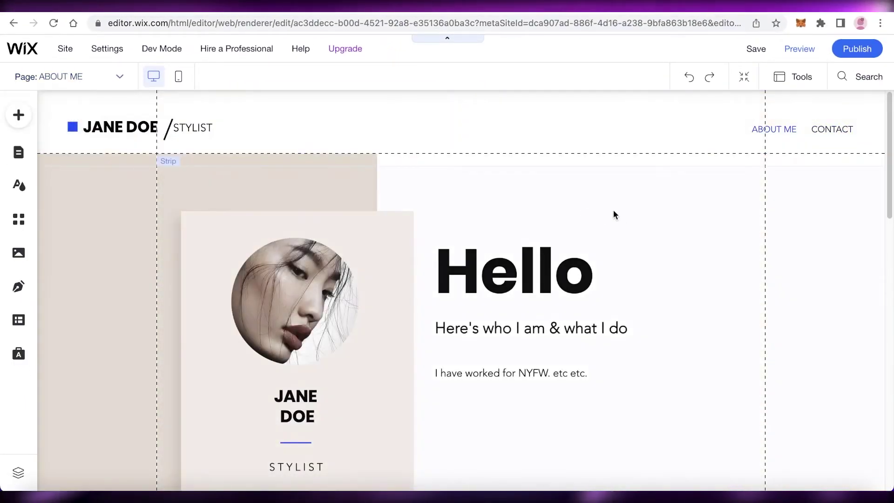
{"action": "scroll", "coordinate": [620, 224], "scroll_direction": "down", "scroll_amount": 7}
{"action": "scroll", "coordinate": [641, 233], "scroll_direction": "down", "scroll_amount": 5}
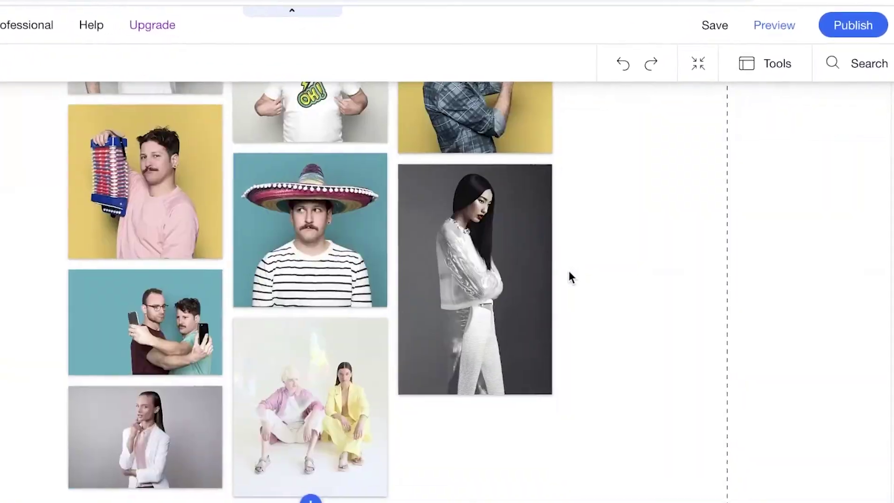
Publish the site on a free Wix.com domain with "janestyleportfolio" as the site address ending
{"action": "scroll", "coordinate": [642, 233], "scroll_direction": "up", "scroll_amount": 5}
{"action": "left_click", "coordinate": [838, 21]}
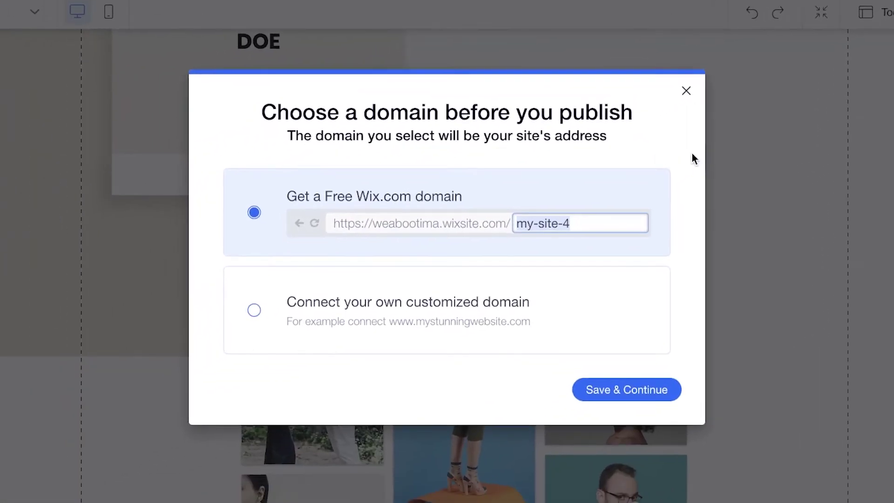
{"action": "key", "text": "BackSpace"}
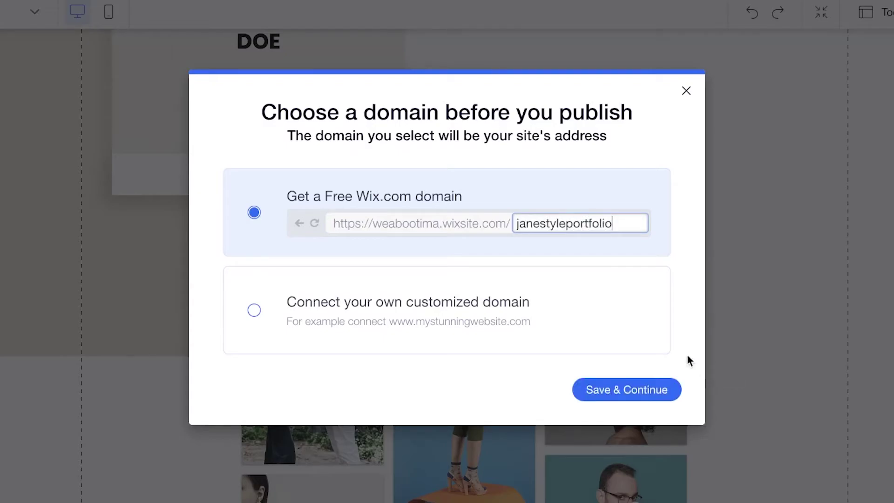
{"action": "left_click", "coordinate": [624, 389]}
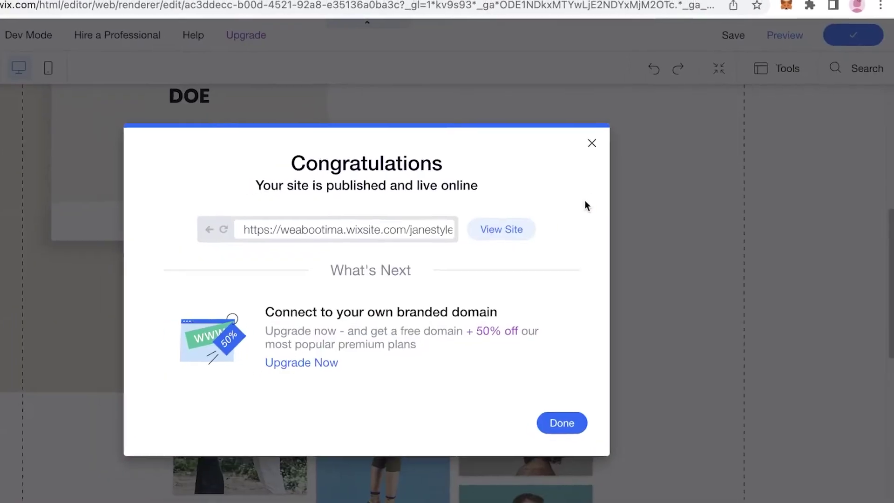
{"action": "left_click", "coordinate": [631, 140]}
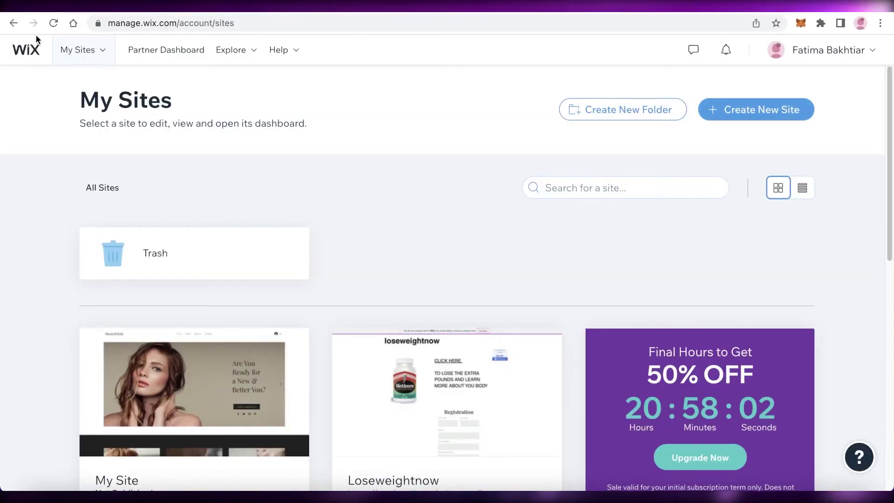
Reload the My Sites list and open the live Janestyleportfolio site through its link
{"action": "left_click", "coordinate": [53, 23]}
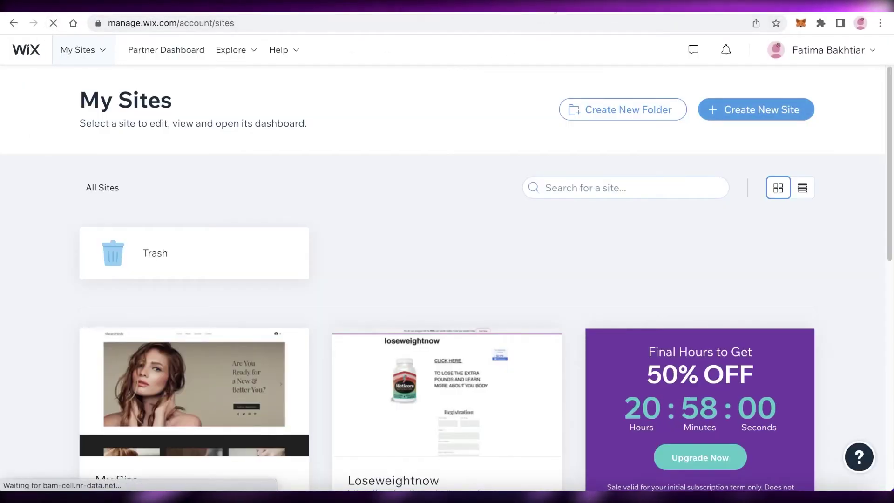
{"action": "scroll", "coordinate": [194, 243], "scroll_direction": "down", "scroll_amount": 10}
{"action": "scroll", "coordinate": [227, 228], "scroll_direction": "up", "scroll_amount": 3}
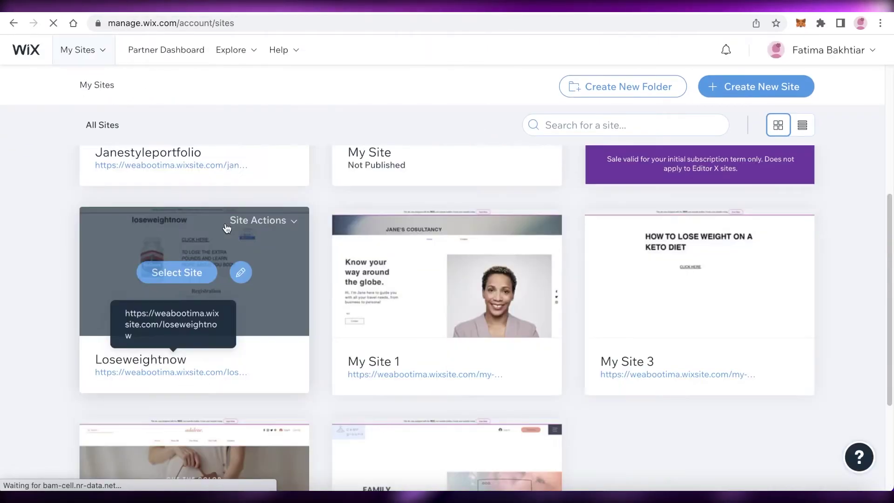
{"action": "scroll", "coordinate": [233, 233], "scroll_direction": "up", "scroll_amount": 7}
{"action": "scroll", "coordinate": [260, 299], "scroll_direction": "down", "scroll_amount": 4}
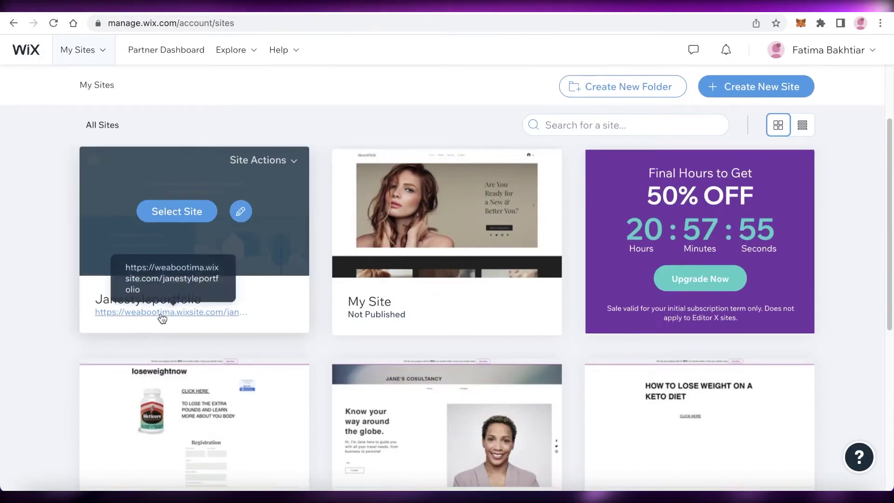
{"action": "left_click", "coordinate": [161, 313]}
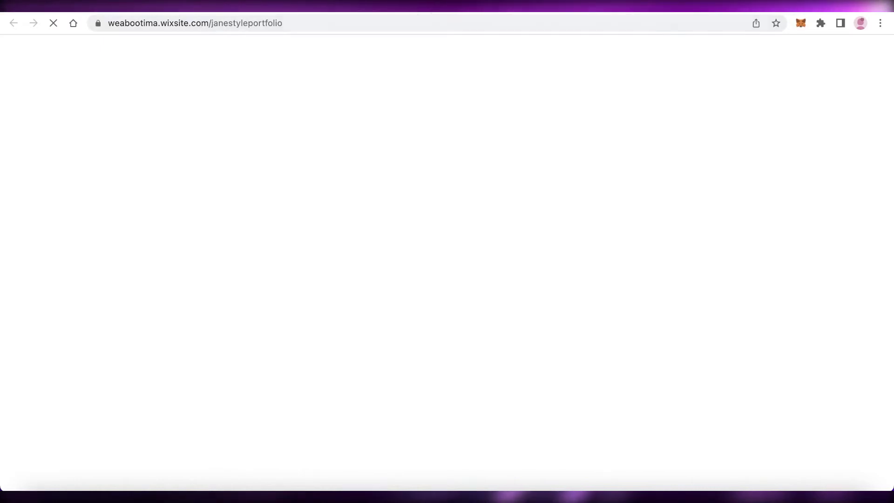
Test the gallery pop-ups on the live site with the sombrero photo and the model in white, closing each one
{"action": "scroll", "coordinate": [722, 153], "scroll_direction": "down", "scroll_amount": 5}
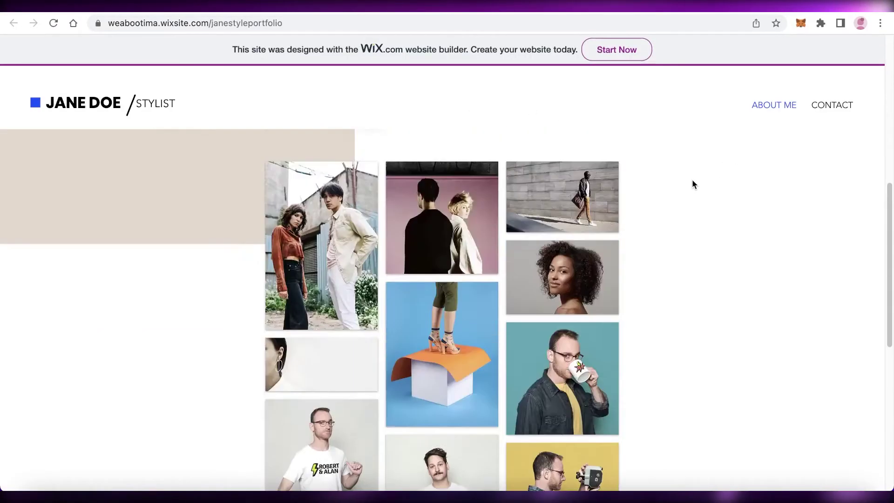
{"action": "scroll", "coordinate": [692, 185], "scroll_direction": "down", "scroll_amount": 8}
{"action": "left_click", "coordinate": [441, 206]}
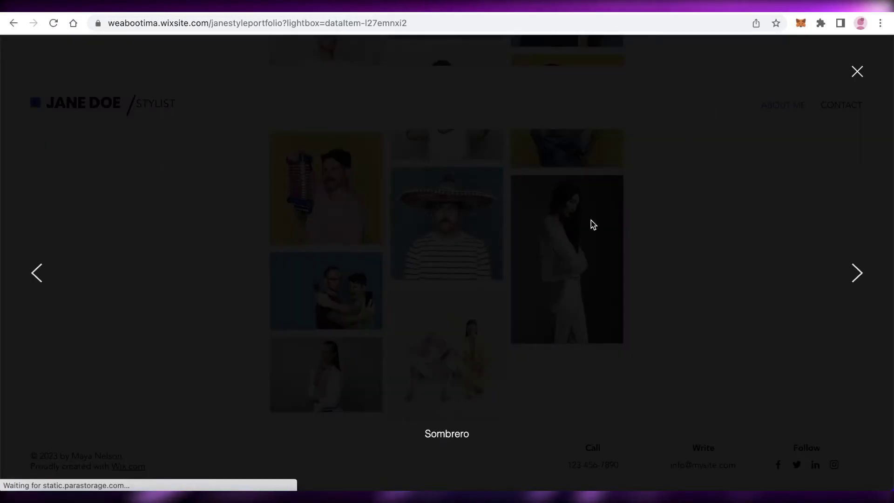
{"action": "left_click", "coordinate": [856, 75]}
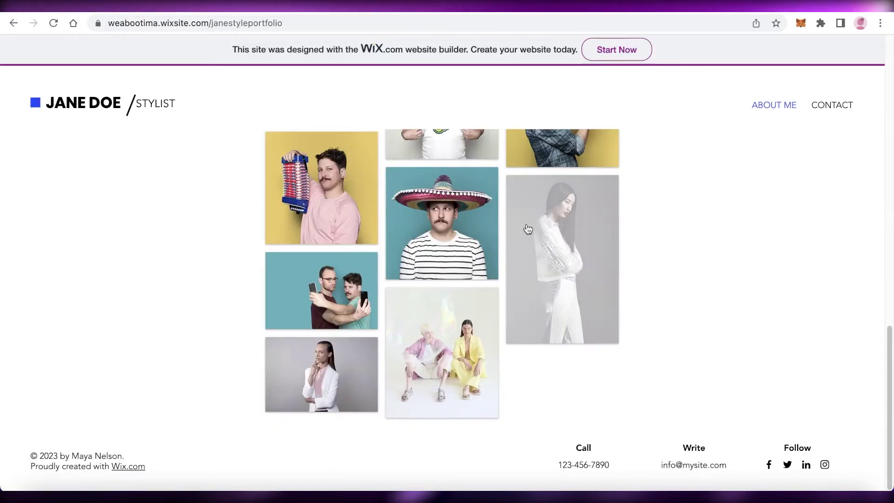
{"action": "left_click", "coordinate": [527, 230]}
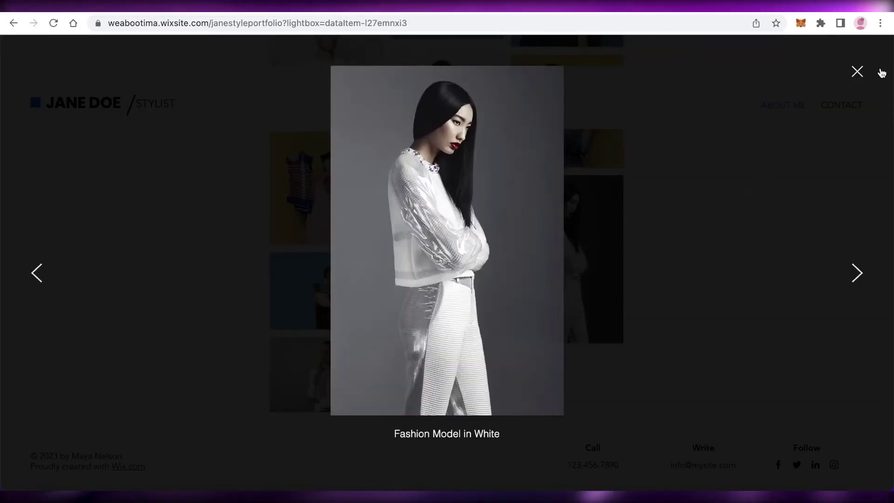
{"action": "left_click", "coordinate": [882, 73]}
Test the Facebook and Twitter links on the live profile card, closing each page they open
{"action": "scroll", "coordinate": [202, 256], "scroll_direction": "up", "scroll_amount": 10}
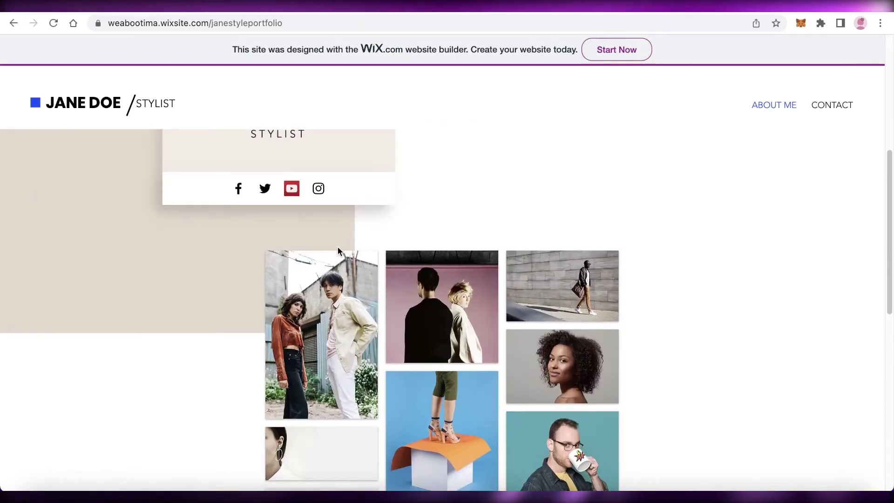
{"action": "scroll", "coordinate": [338, 250], "scroll_direction": "up", "scroll_amount": 6}
{"action": "left_click", "coordinate": [240, 462]}
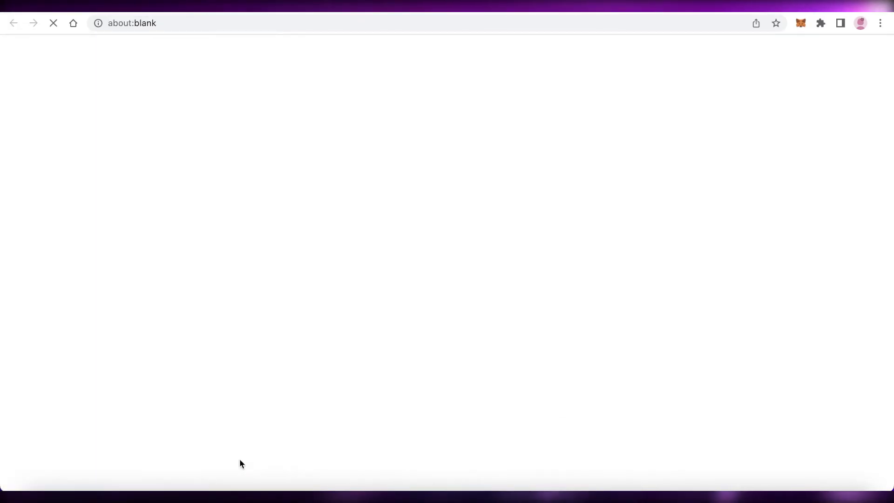
{"action": "key", "text": "super+w"}
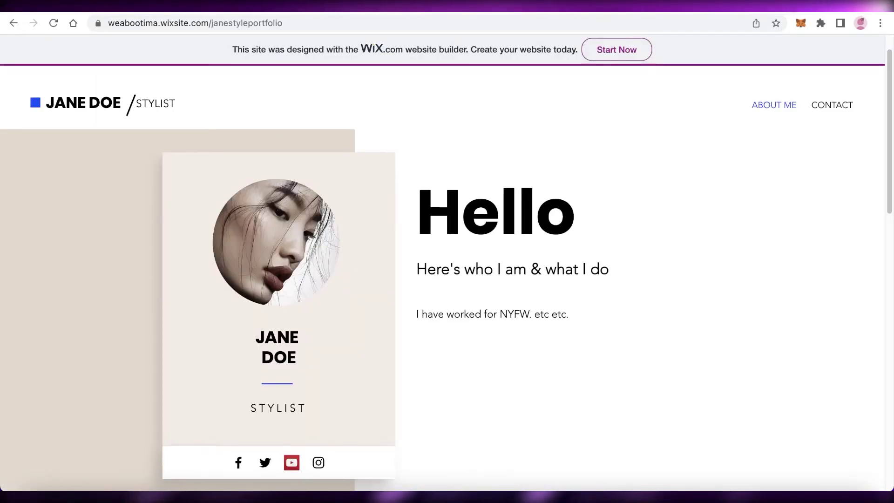
{"action": "left_click", "coordinate": [265, 463]}
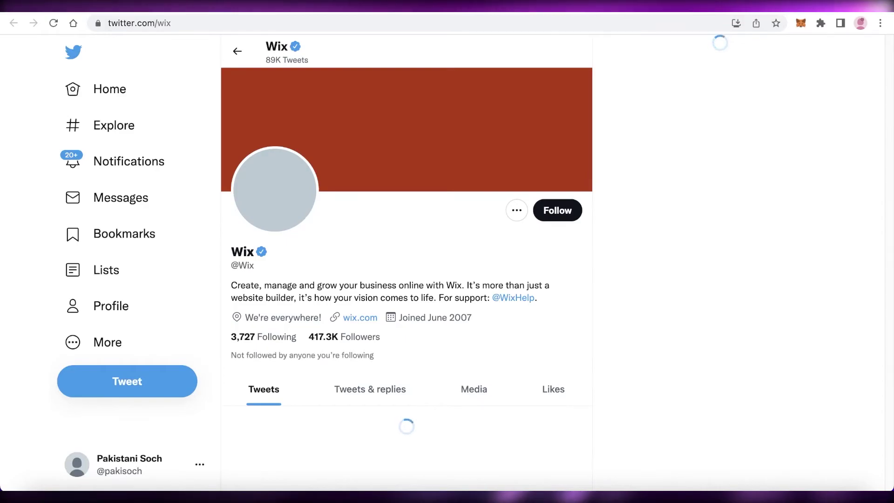
{"action": "key", "text": "ctrl+w"}
Return to My Sites and open the dashboard of the Janestyleportfolio site
{"action": "scroll", "coordinate": [641, 105], "scroll_direction": "down", "scroll_amount": 10}
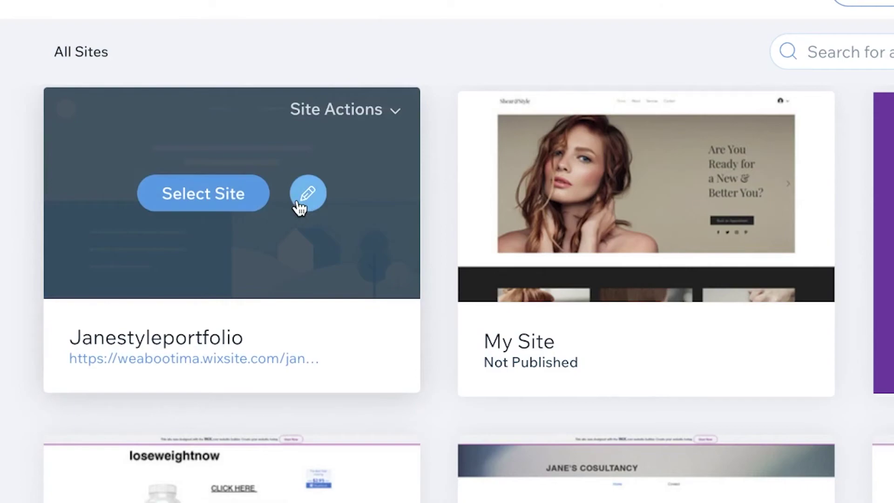
{"action": "left_click", "coordinate": [304, 161]}
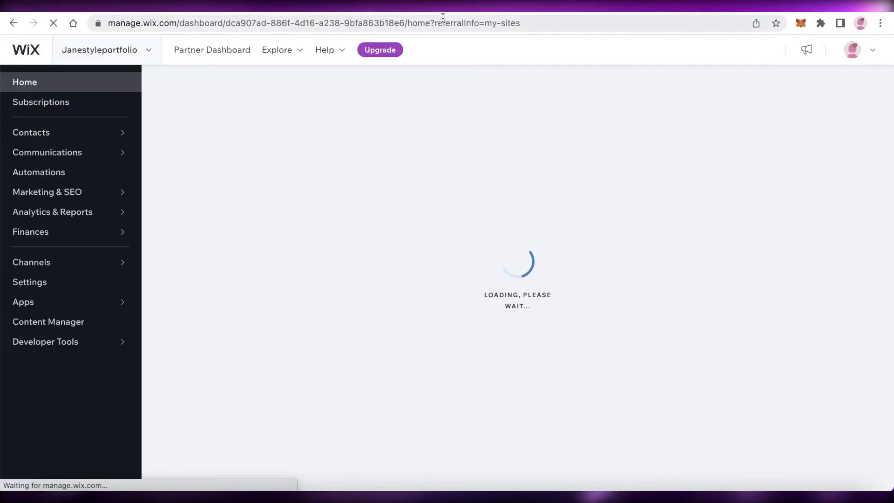
Look over the Janestyleportfolio dashboard's home page and open the site's Contacts list to review it
{"action": "scroll", "coordinate": [379, 125], "scroll_direction": "down", "scroll_amount": 5}
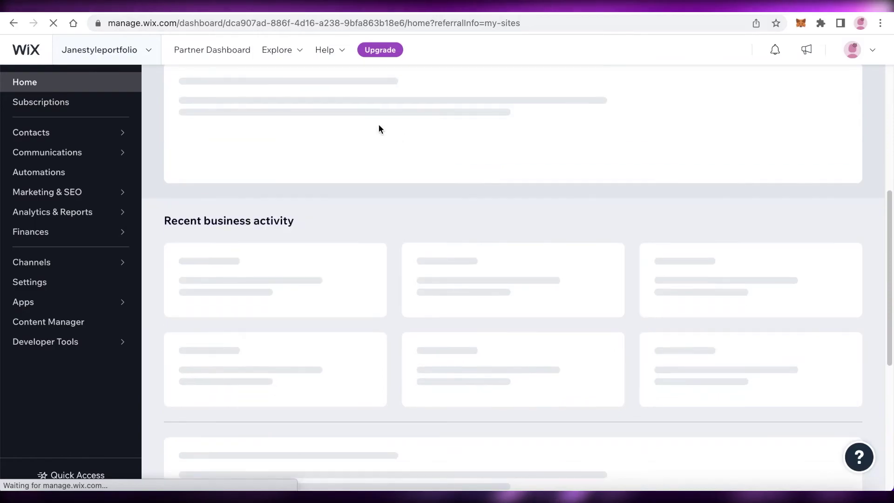
{"action": "scroll", "coordinate": [373, 117], "scroll_direction": "up", "scroll_amount": 5}
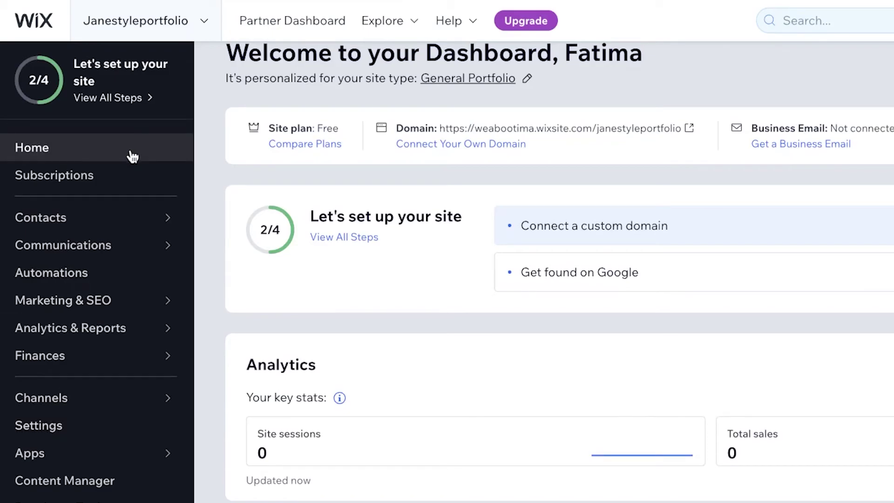
{"action": "mouse_move", "coordinate": [114, 225]}
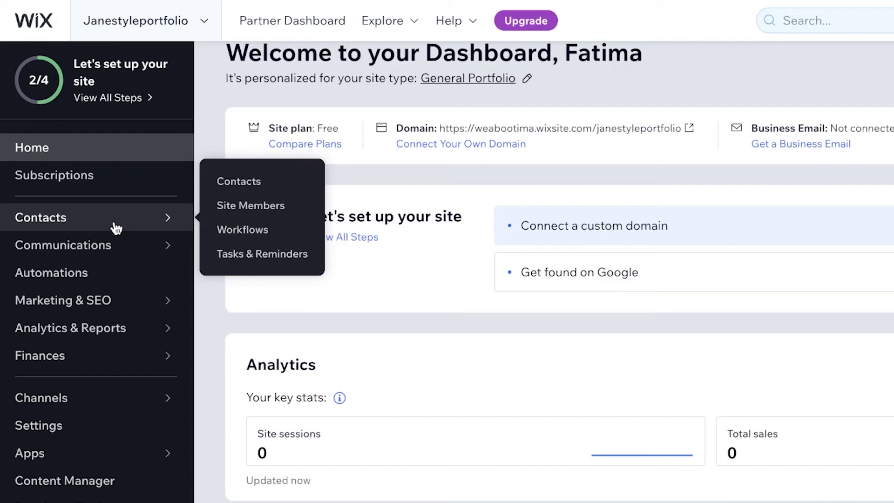
{"action": "left_click", "coordinate": [116, 228]}
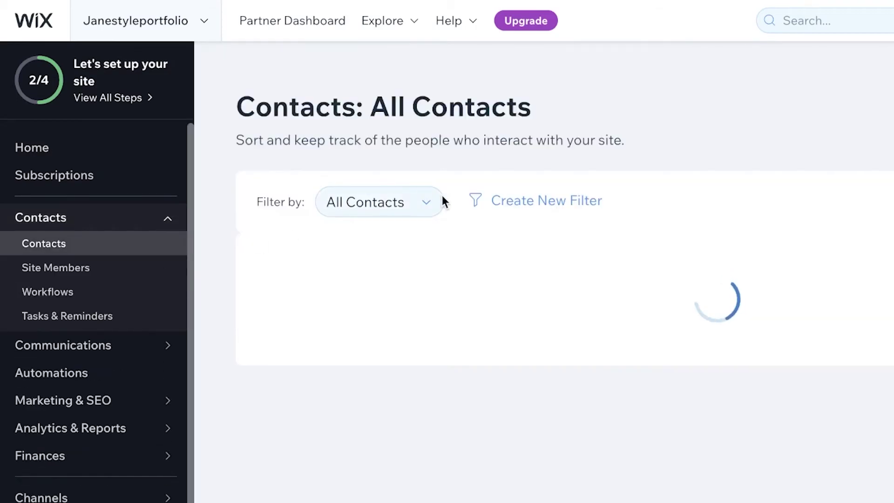
{"action": "scroll", "coordinate": [453, 251], "scroll_direction": "down", "scroll_amount": 2}
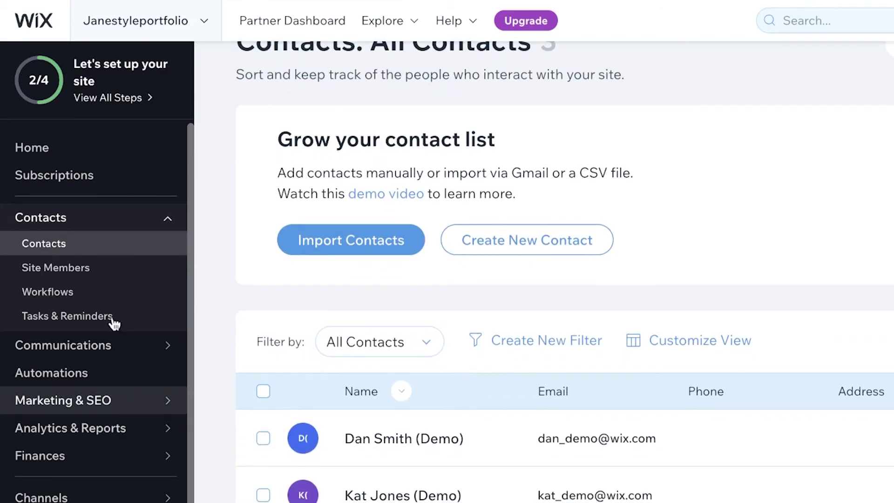
Review the communications Inbox and the Marketing & SEO and Analytics & Reports options, and open the Manage Apps page
{"action": "mouse_move", "coordinate": [86, 358]}
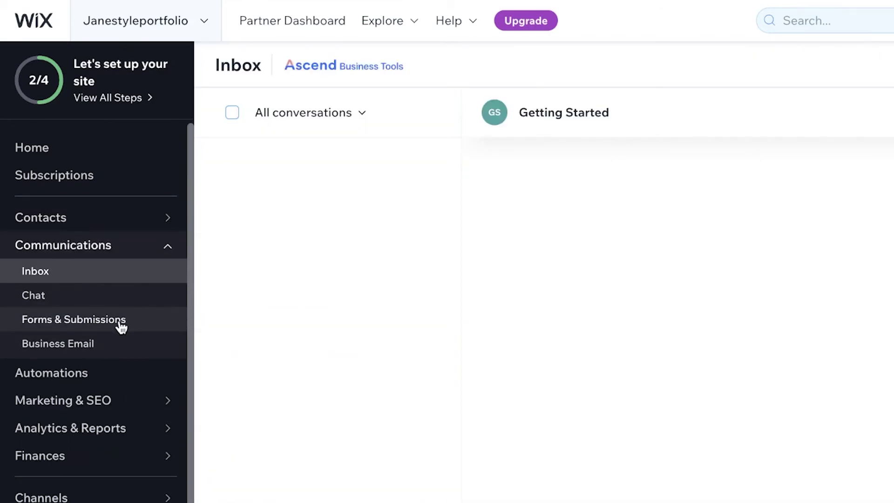
{"action": "mouse_move", "coordinate": [148, 403]}
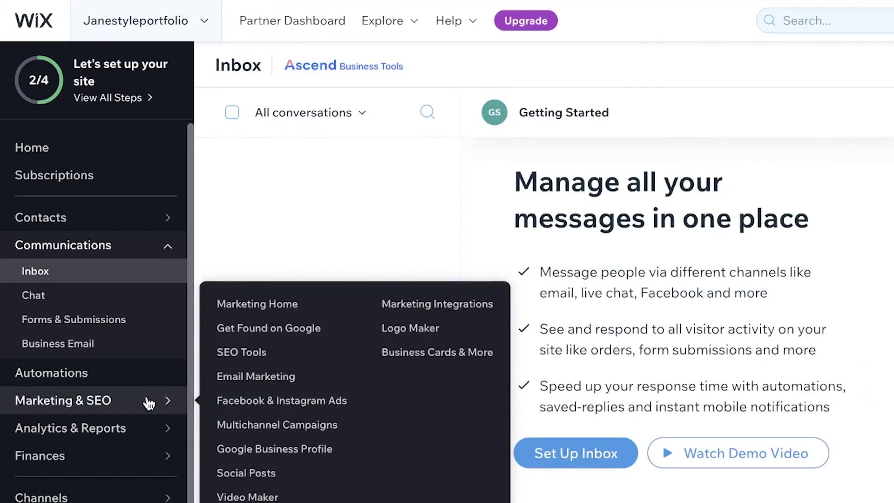
{"action": "mouse_move", "coordinate": [157, 431]}
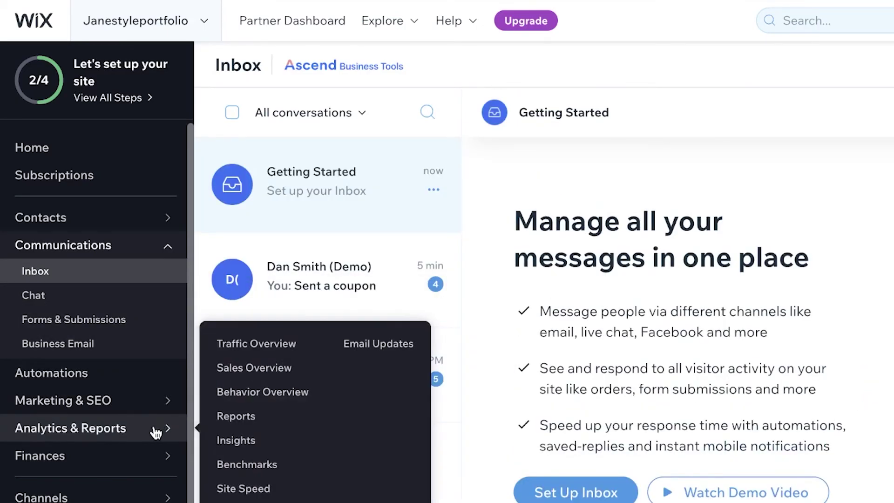
{"action": "scroll", "coordinate": [149, 456], "scroll_direction": "down", "scroll_amount": 2}
{"action": "mouse_move", "coordinate": [144, 486]}
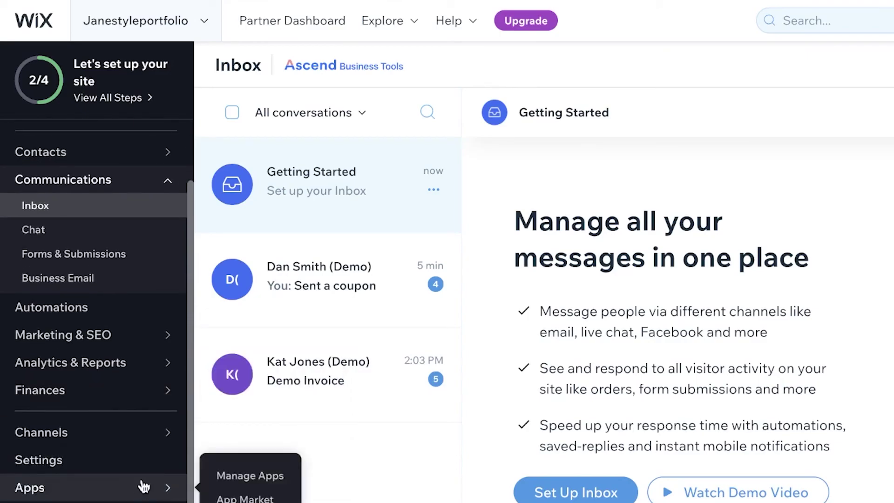
{"action": "left_click", "coordinate": [142, 480]}
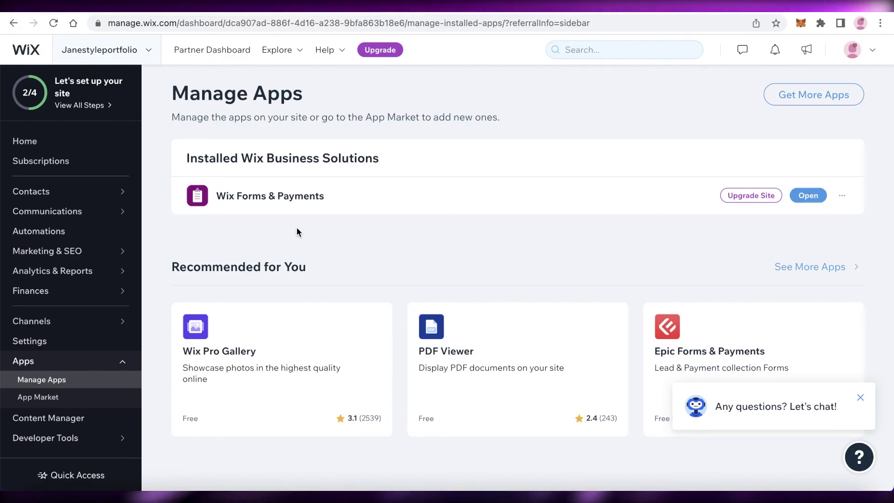
Return to the dashboard's home page and switch to the live Janestyleportfolio site to look over its About Me page
{"action": "left_click", "coordinate": [82, 140]}
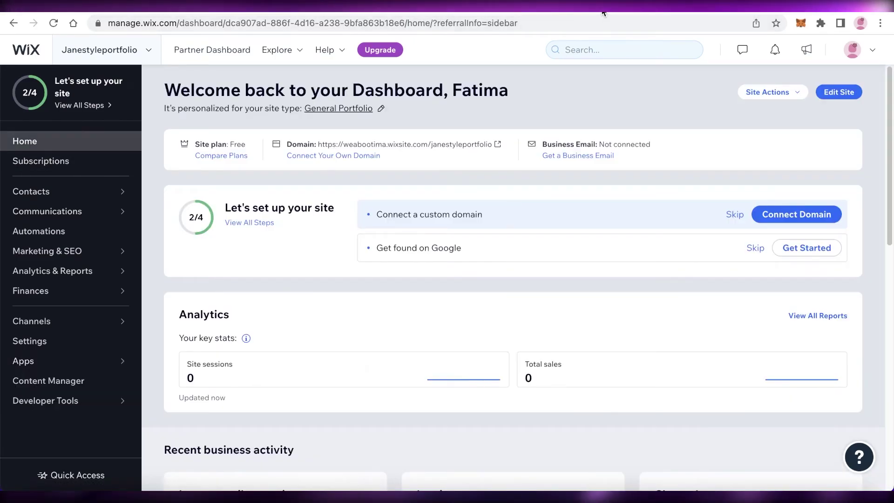
{"action": "left_click", "coordinate": [603, 13]}
{"action": "scroll", "coordinate": [575, 112], "scroll_direction": "down", "scroll_amount": 5}
{"action": "scroll", "coordinate": [754, 160], "scroll_direction": "up", "scroll_amount": 2}
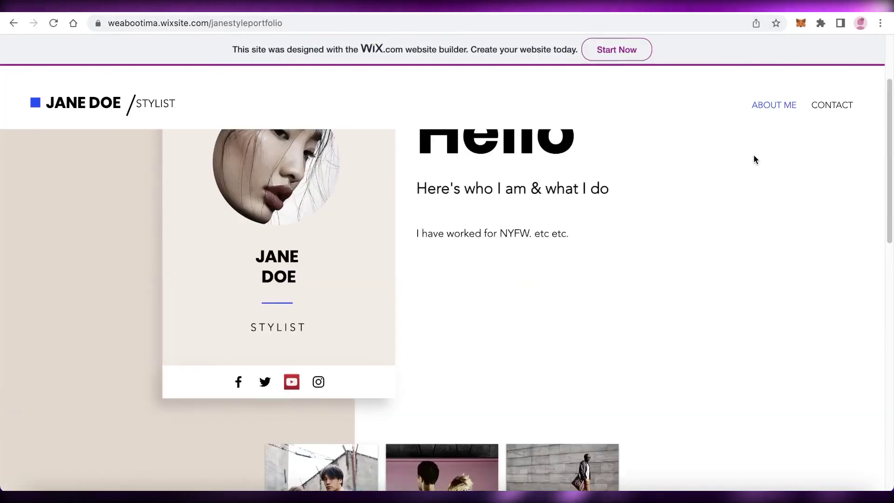
{"action": "scroll", "coordinate": [754, 159], "scroll_direction": "up", "scroll_amount": 2}
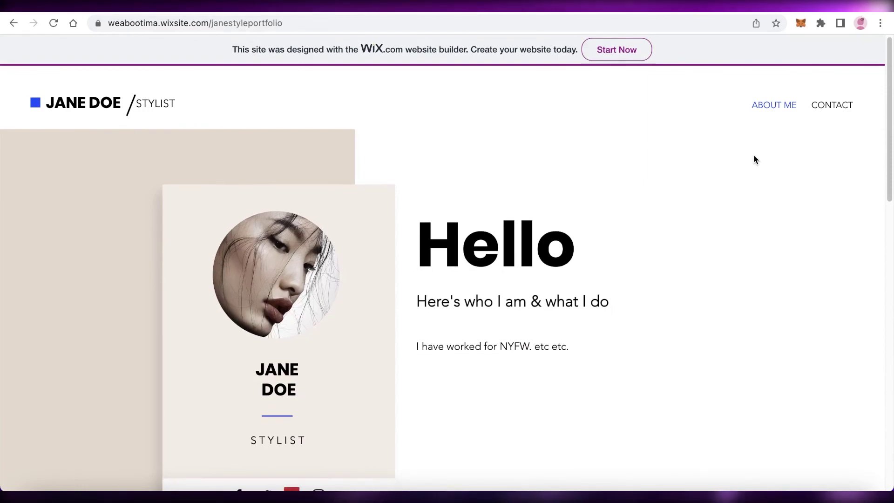